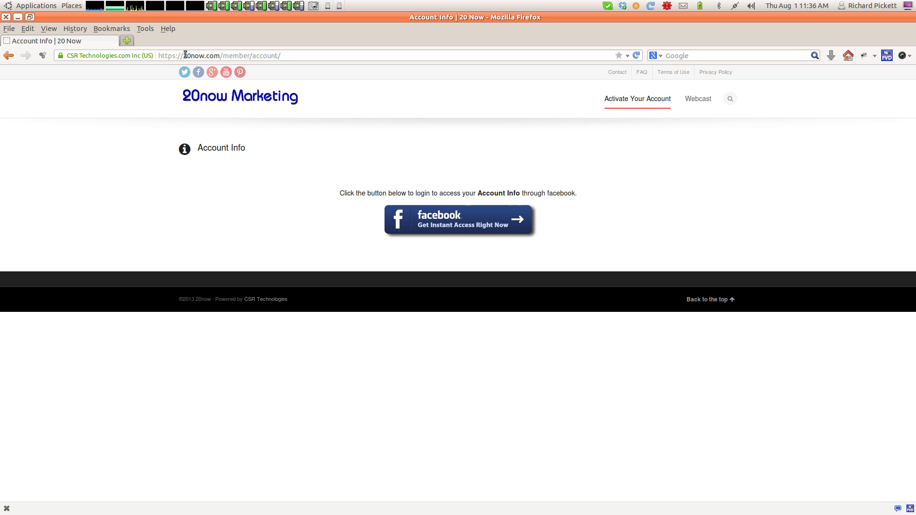
Start the Facebook sign-in from the Account Info page's 'Get Instant Access Right Now' button.
{"action": "left_click_drag", "start_coordinate": [184, 55], "coordinate": [222, 55]}
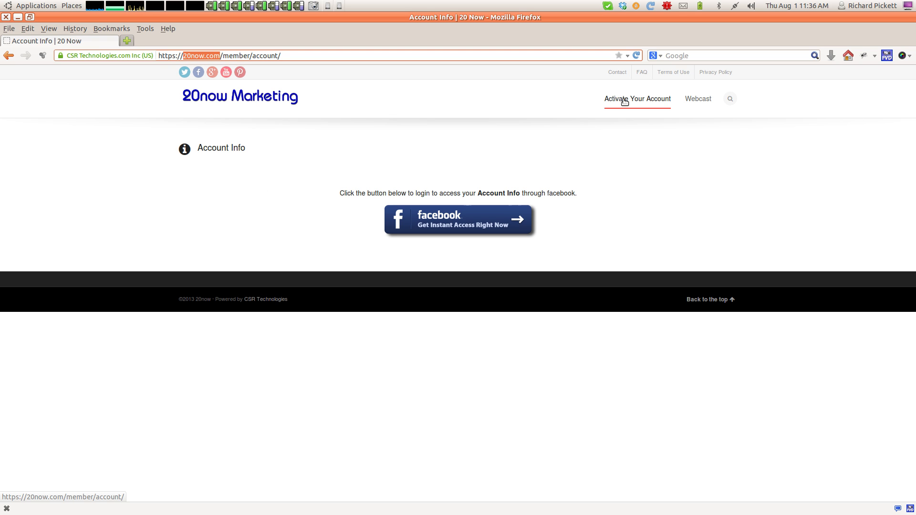
{"action": "left_click", "coordinate": [640, 187]}
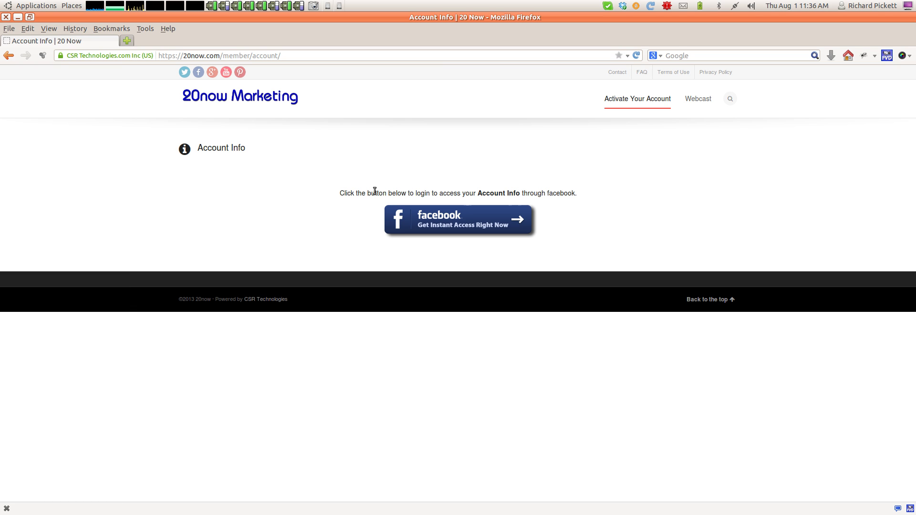
{"action": "left_click", "coordinate": [483, 227]}
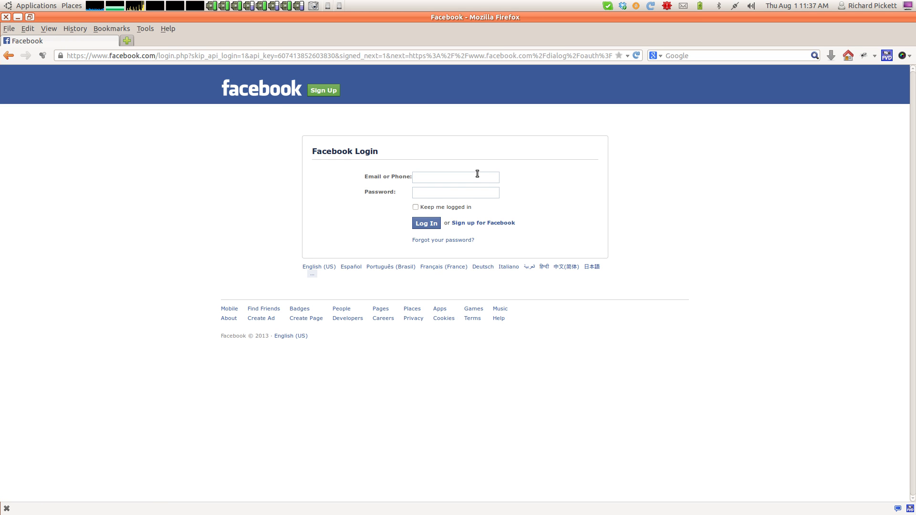
Log in to Facebook with the saved account and approve 20now's profile access request.
{"action": "left_click", "coordinate": [471, 175]}
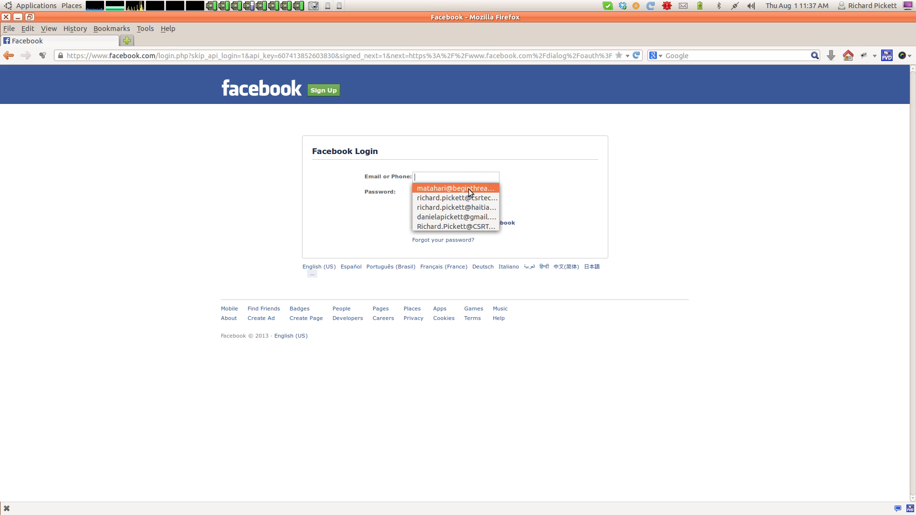
{"action": "left_click", "coordinate": [456, 188]}
{"action": "left_click", "coordinate": [419, 223]}
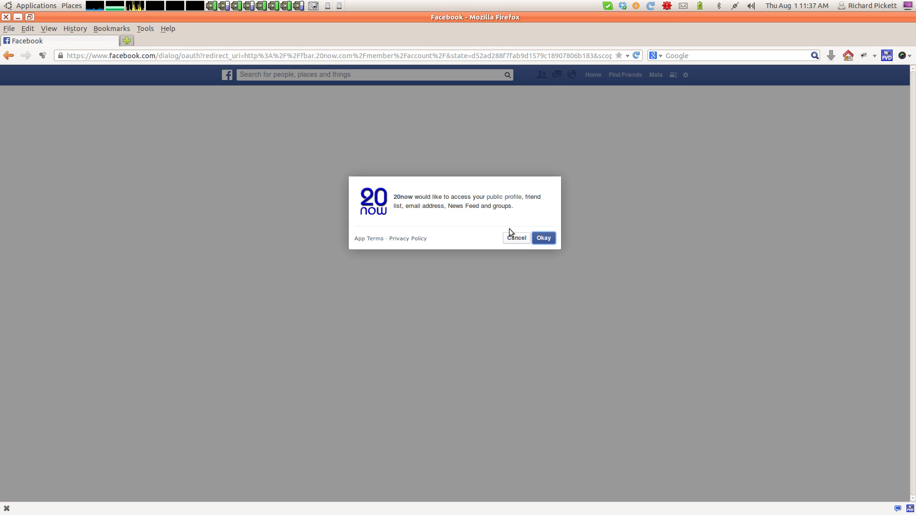
{"action": "left_click", "coordinate": [548, 240]}
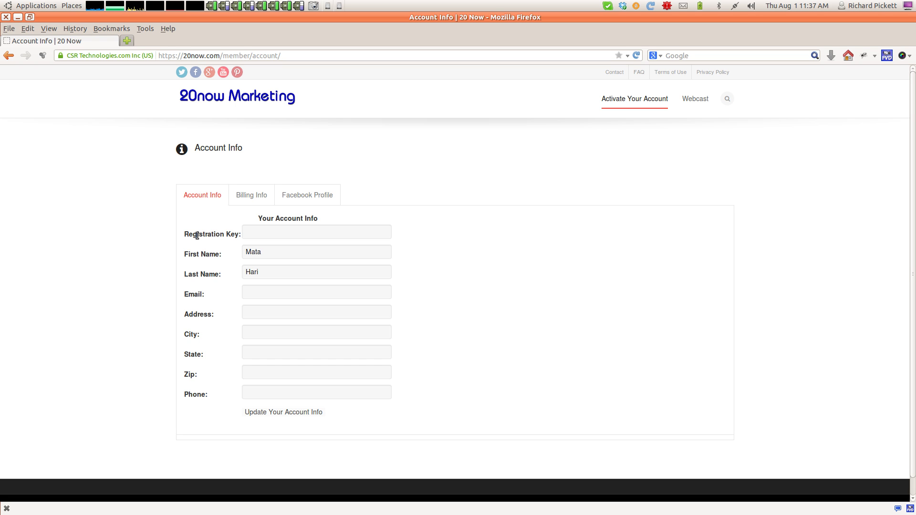
Highlight the Registration Key label and put the cursor in its field.
{"action": "left_click_drag", "start_coordinate": [185, 236], "coordinate": [230, 235]}
{"action": "left_click", "coordinate": [251, 233]}
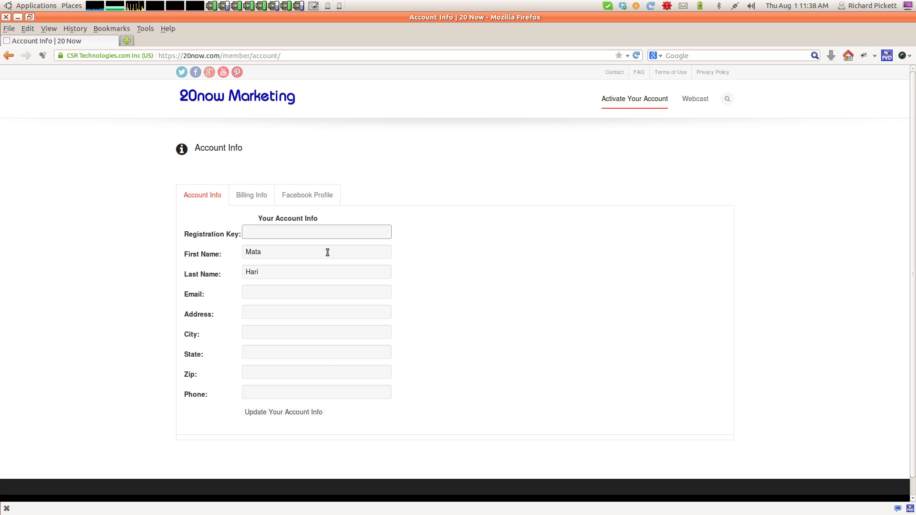
Check the First Name field, then view the account's Facebook Profile section.
{"action": "left_click", "coordinate": [289, 257]}
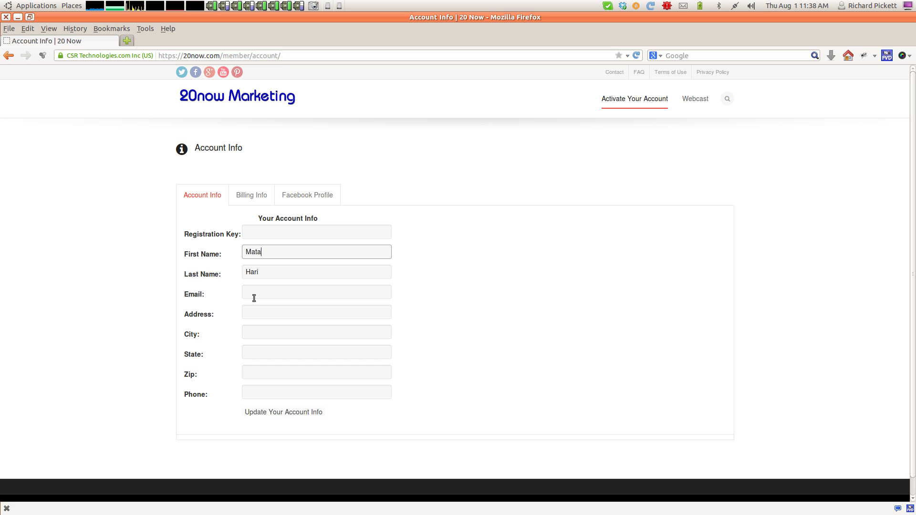
{"action": "left_click", "coordinate": [308, 194]}
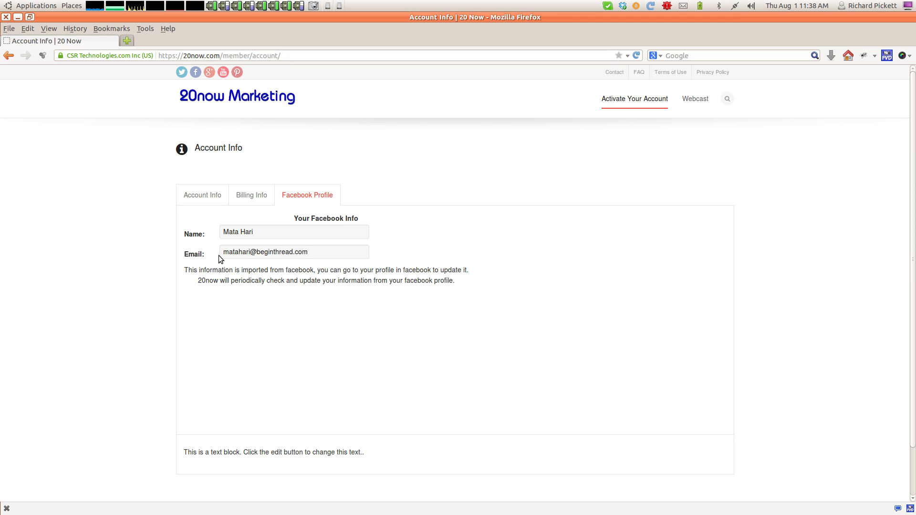
{"action": "left_click_drag", "start_coordinate": [216, 231], "coordinate": [184, 234]}
{"action": "left_click", "coordinate": [294, 279]}
{"action": "left_click", "coordinate": [127, 41]}
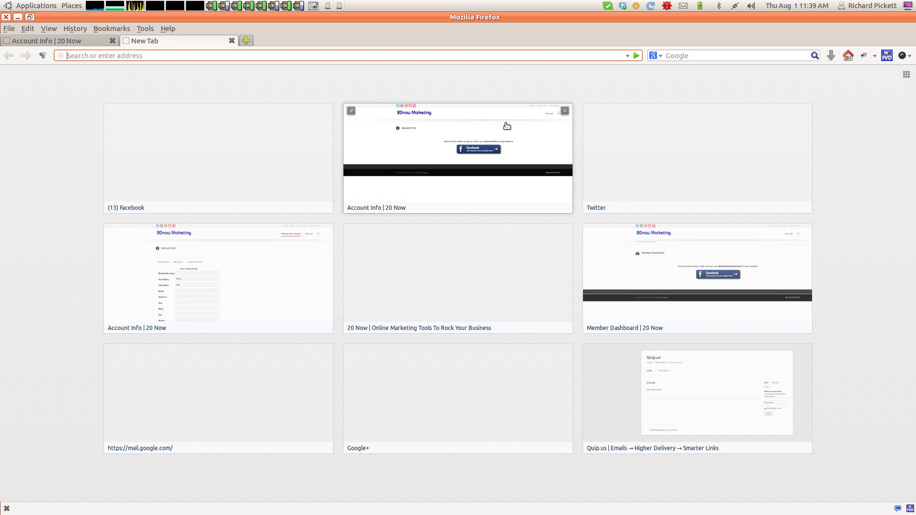
{"action": "type", "text": "facebook.com/"}
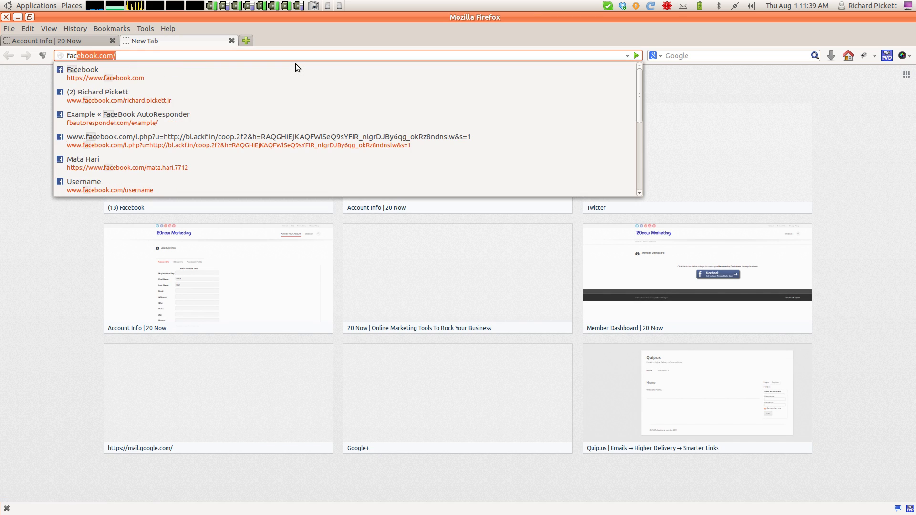
{"action": "key", "text": "Return"}
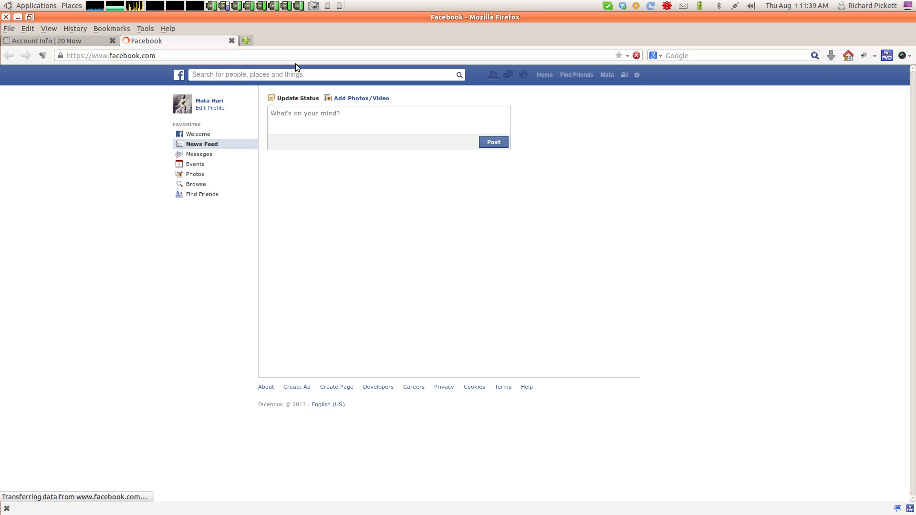
{"action": "left_click", "coordinate": [636, 77]}
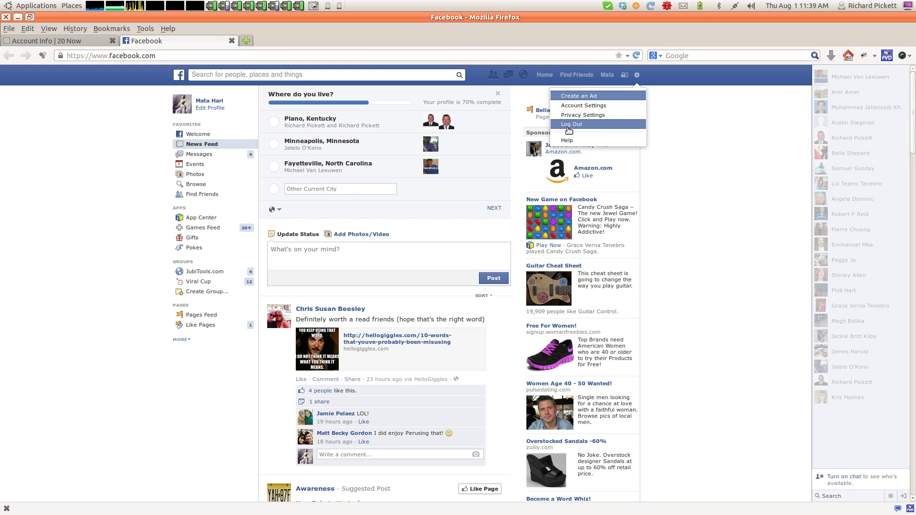
{"action": "left_click", "coordinate": [82, 139]}
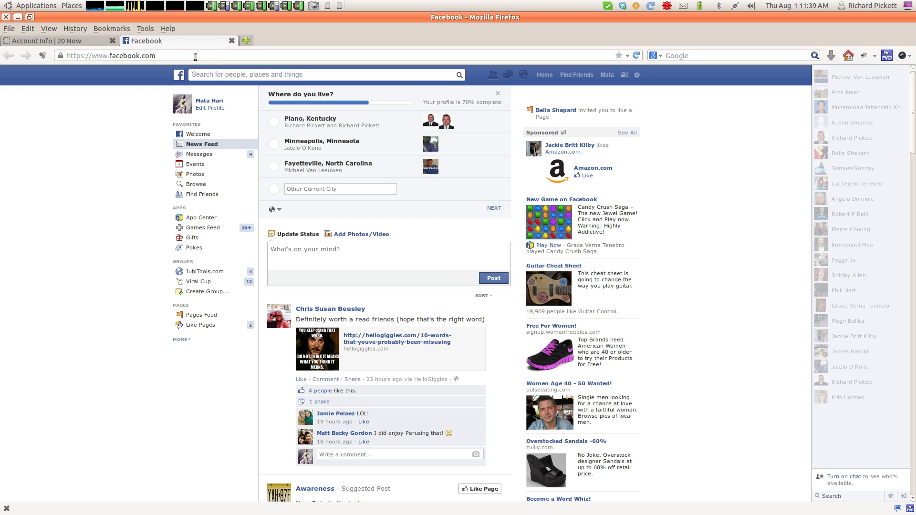
{"action": "left_click", "coordinate": [230, 40]}
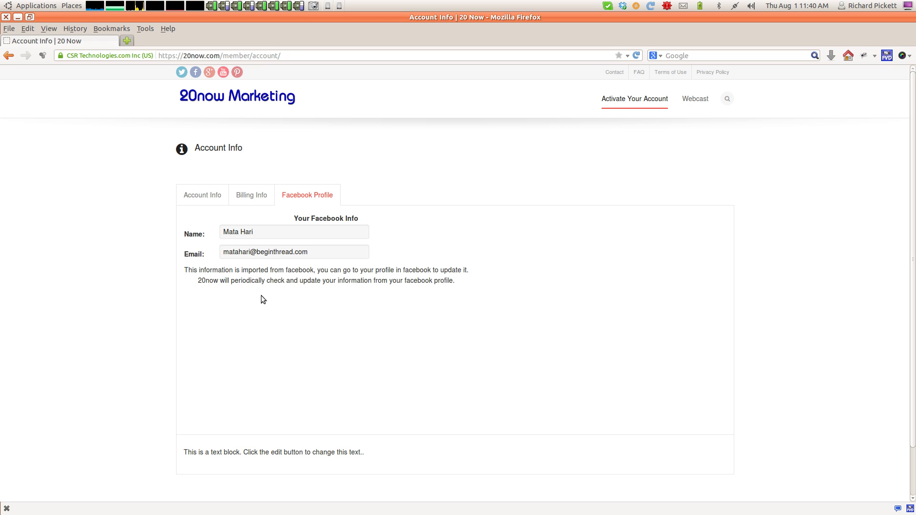
Return to the Account Info form and look over the Zip label.
{"action": "left_click", "coordinate": [201, 199]}
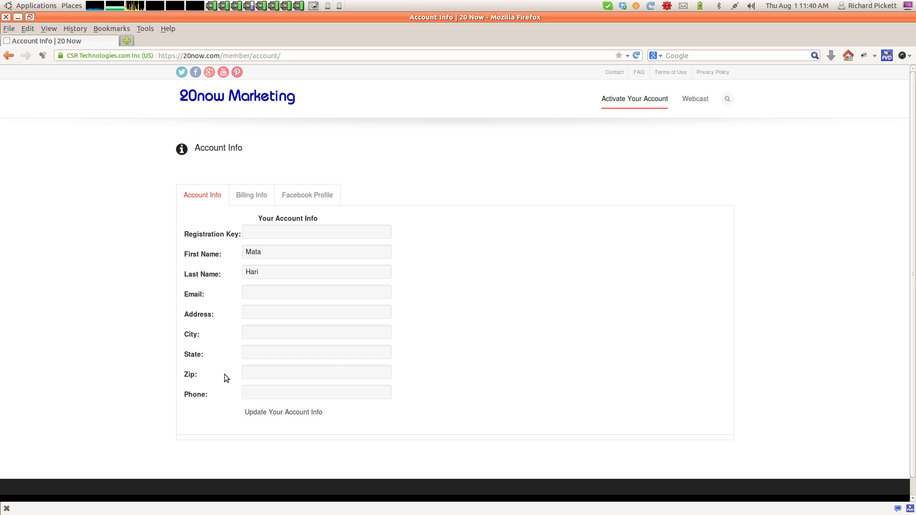
{"action": "left_click_drag", "start_coordinate": [198, 375], "coordinate": [185, 378]}
{"action": "left_click", "coordinate": [190, 377]}
{"action": "left_click", "coordinate": [295, 375]}
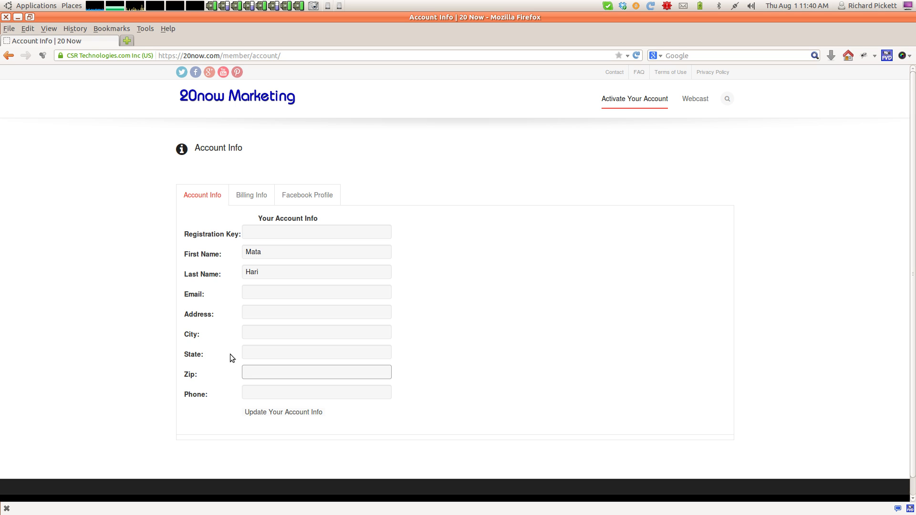
{"action": "left_click", "coordinate": [250, 392]}
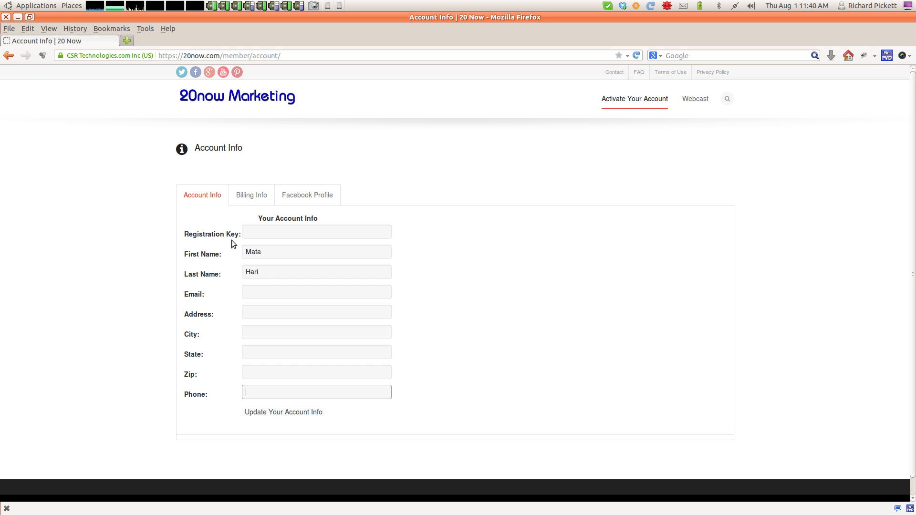
{"action": "left_click", "coordinate": [256, 195]}
{"action": "left_click", "coordinate": [205, 196]}
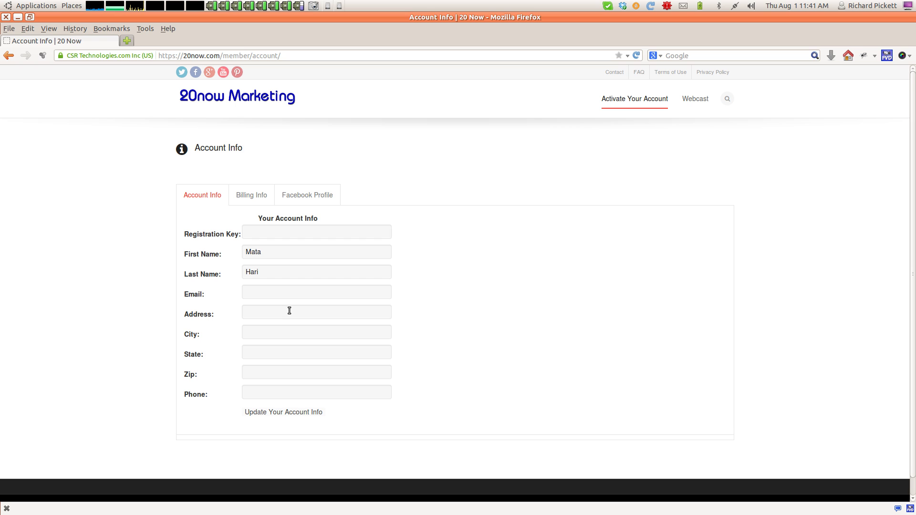
{"action": "double_click", "coordinate": [275, 293]}
Fill in the saved email, address 123, city 'fake' and state 'info'.
{"action": "type", "text": "ma"}
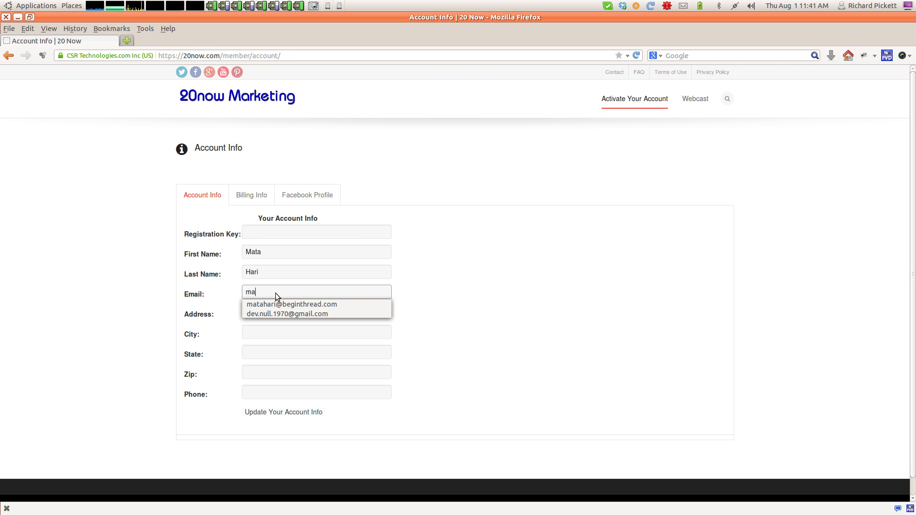
{"action": "key", "text": "Down"}
{"action": "key", "text": "Return"}
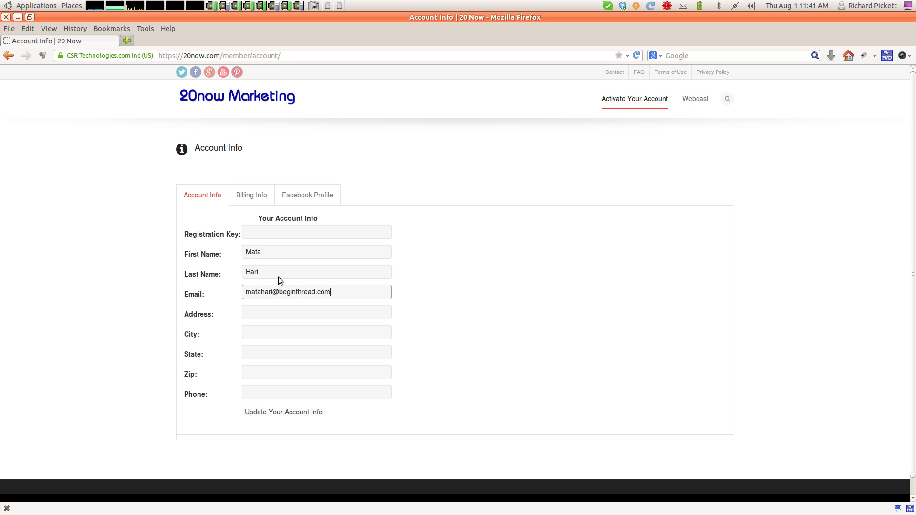
{"action": "left_click", "coordinate": [264, 313]}
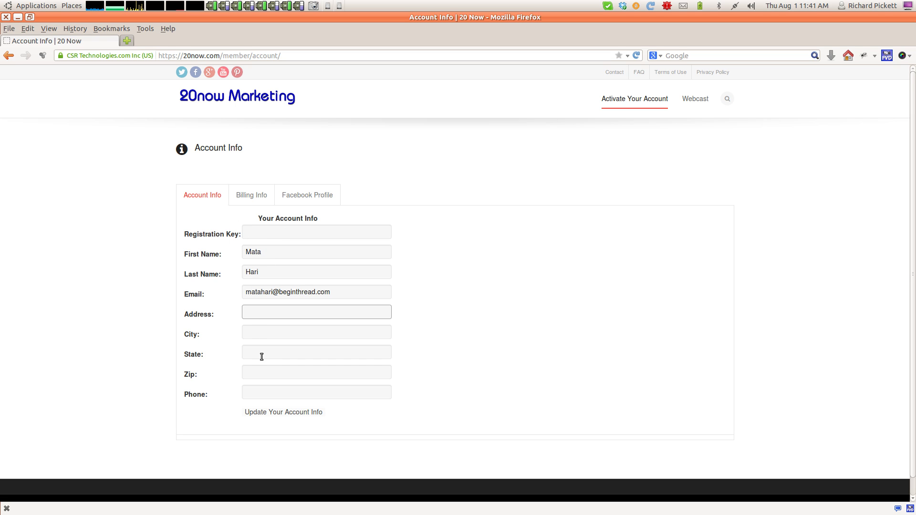
{"action": "type", "text": "123"}
{"action": "left_click", "coordinate": [263, 334]}
{"action": "type", "text": "fake"}
{"action": "key", "text": "Tab"}
{"action": "type", "text": "info"}
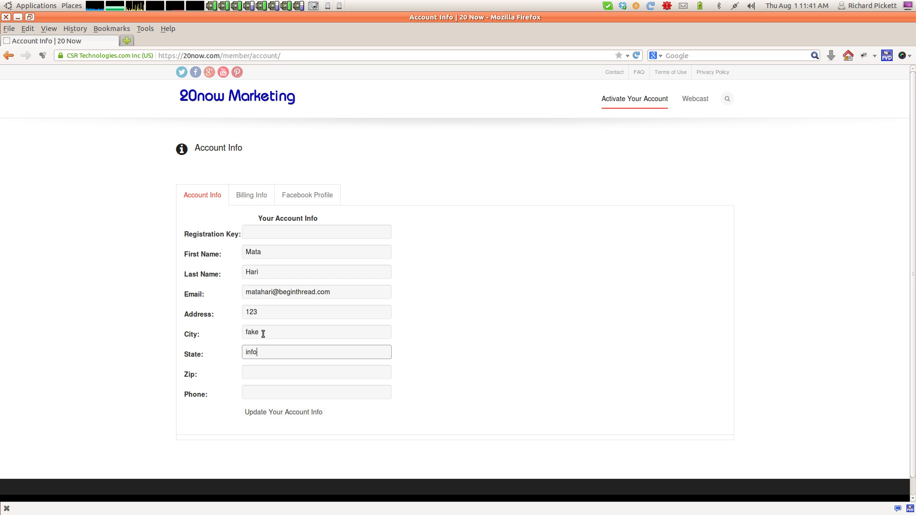
{"action": "key", "text": "Tab"}
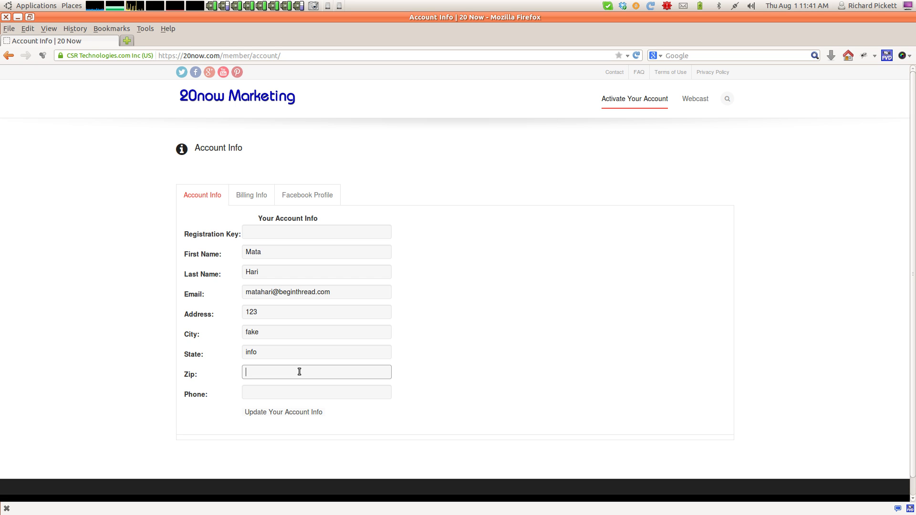
Enter Zip 12345, save the account info, and go to Billing Info.
{"action": "type", "text": "12345"}
{"action": "left_click", "coordinate": [305, 393]}
{"action": "left_click", "coordinate": [287, 413]}
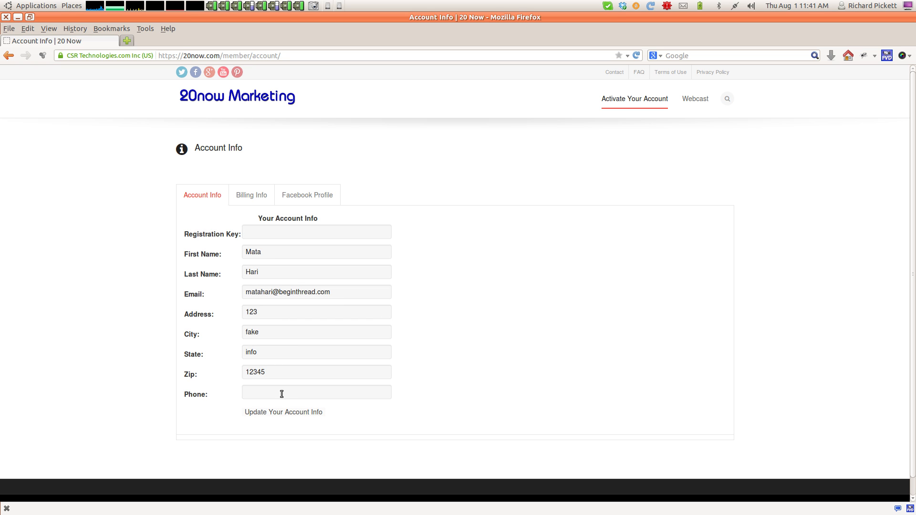
{"action": "left_click", "coordinate": [247, 197]}
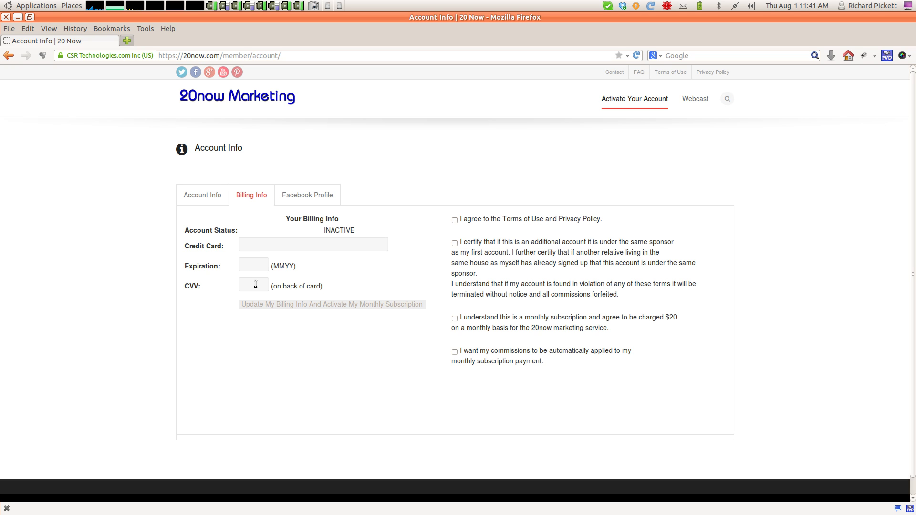
Enter the suggested test card number, expiration date 1213 and a CVV.
{"action": "left_click", "coordinate": [263, 247]}
{"action": "type", "text": "123456"}
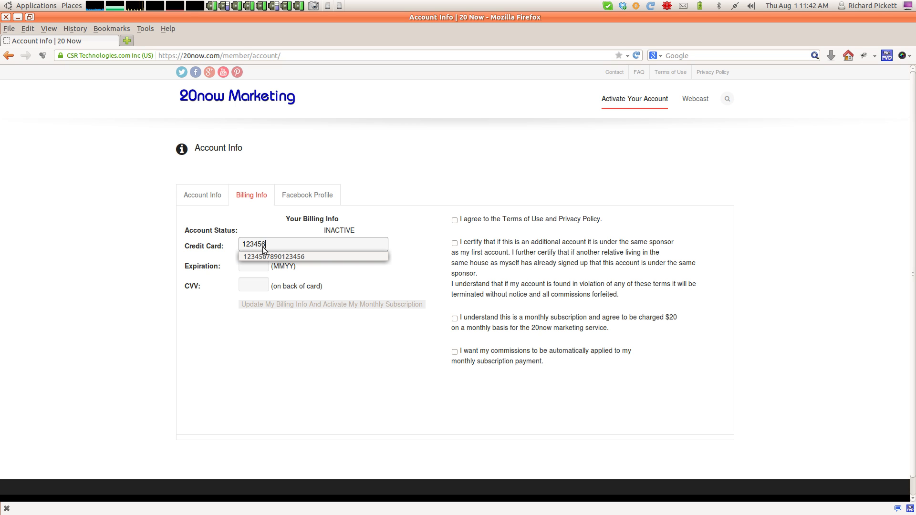
{"action": "left_click", "coordinate": [262, 257]}
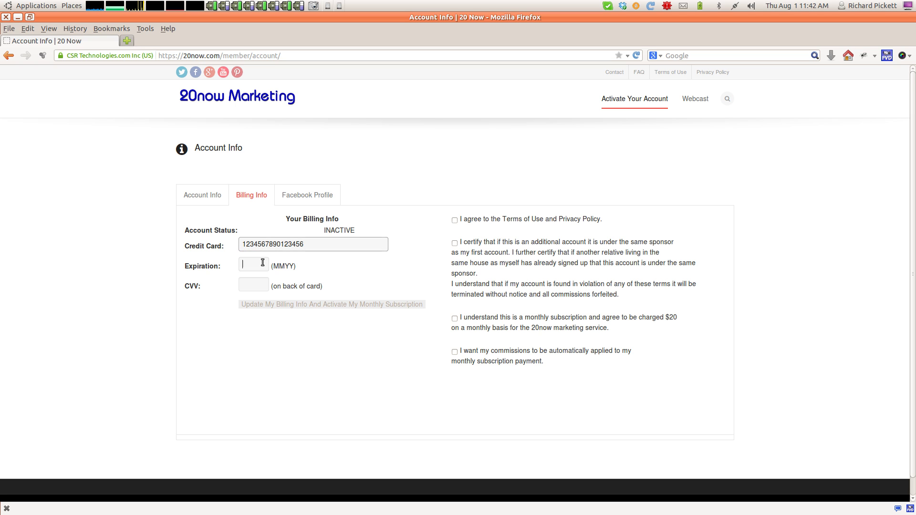
{"action": "type", "text": "12"}
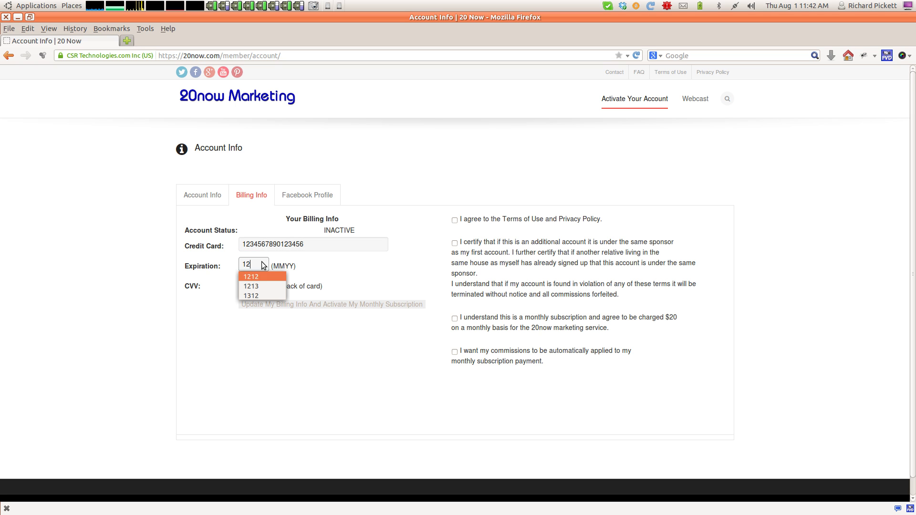
{"action": "left_click", "coordinate": [262, 286]}
{"action": "left_click", "coordinate": [263, 290]}
{"action": "type", "text": "123"}
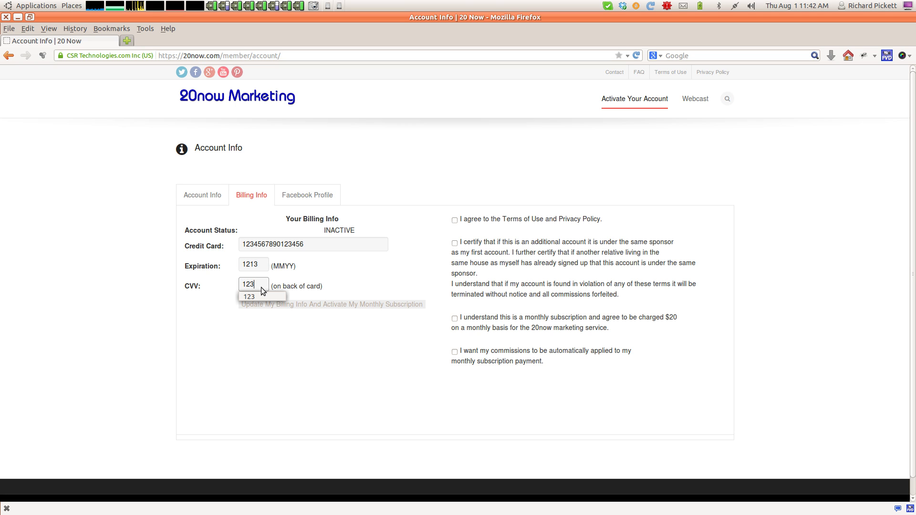
{"action": "left_click", "coordinate": [262, 297]}
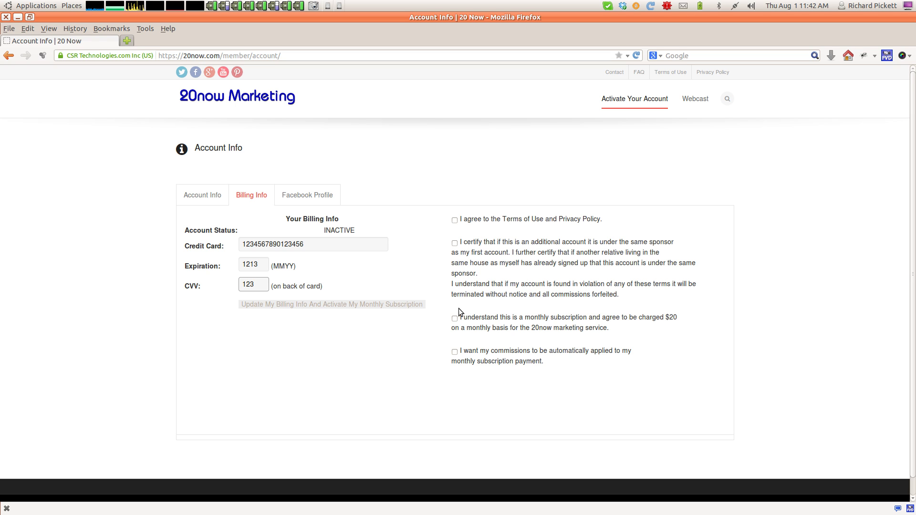
{"action": "left_click_drag", "start_coordinate": [523, 318], "coordinate": [682, 314]}
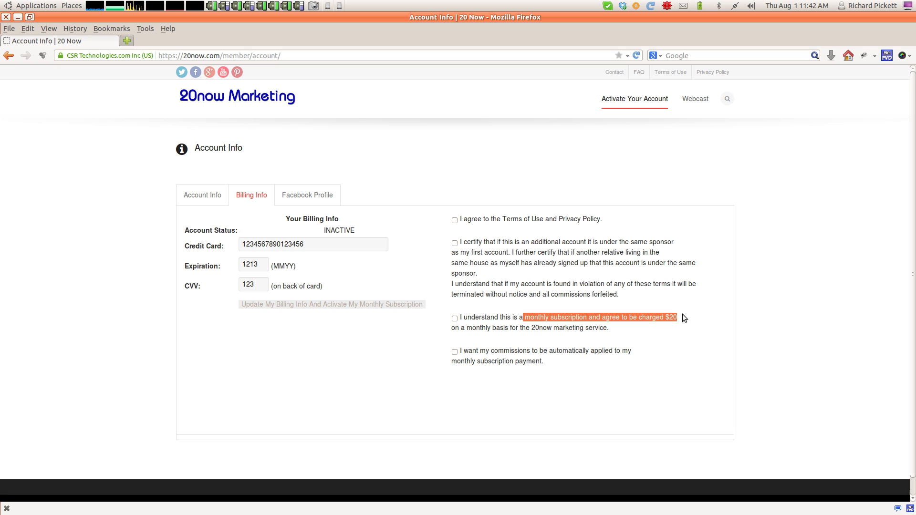
{"action": "left_click", "coordinate": [454, 303]}
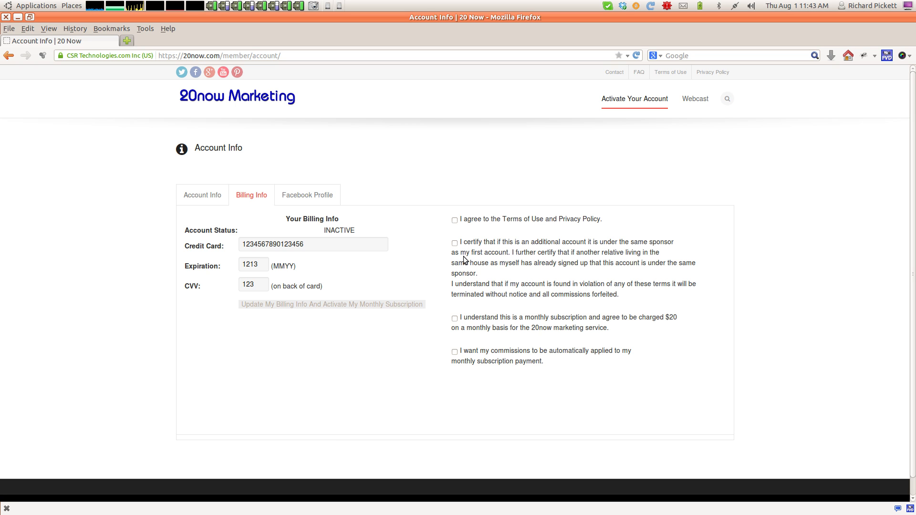
Tick the Terms of Use and Privacy Policy agreement after reviewing the Terms of Use page.
{"action": "left_click", "coordinate": [454, 220]}
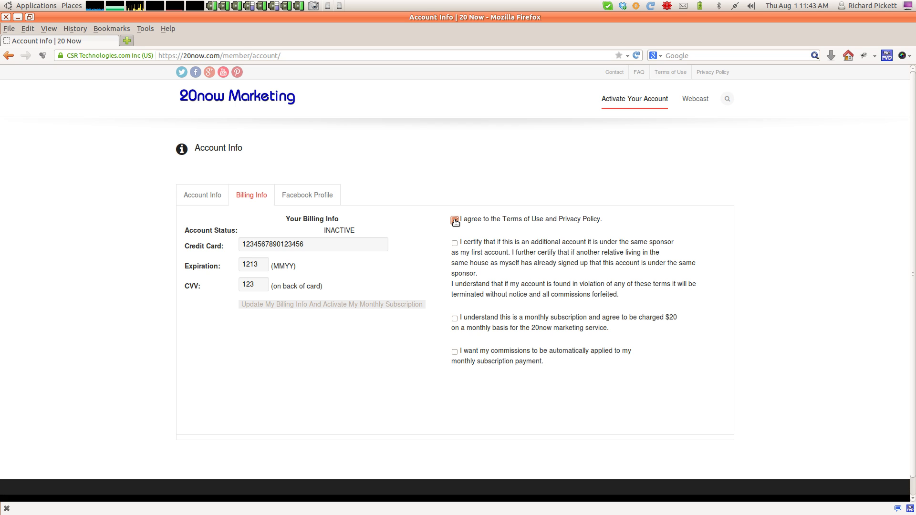
{"action": "left_click", "coordinate": [520, 220]}
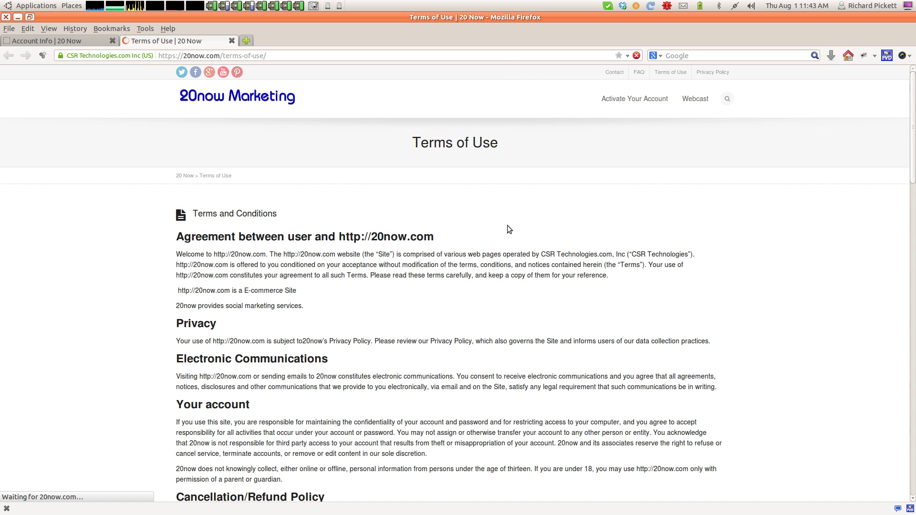
{"action": "scroll", "coordinate": [290, 212], "scroll_direction": "down", "scroll_amount": 4}
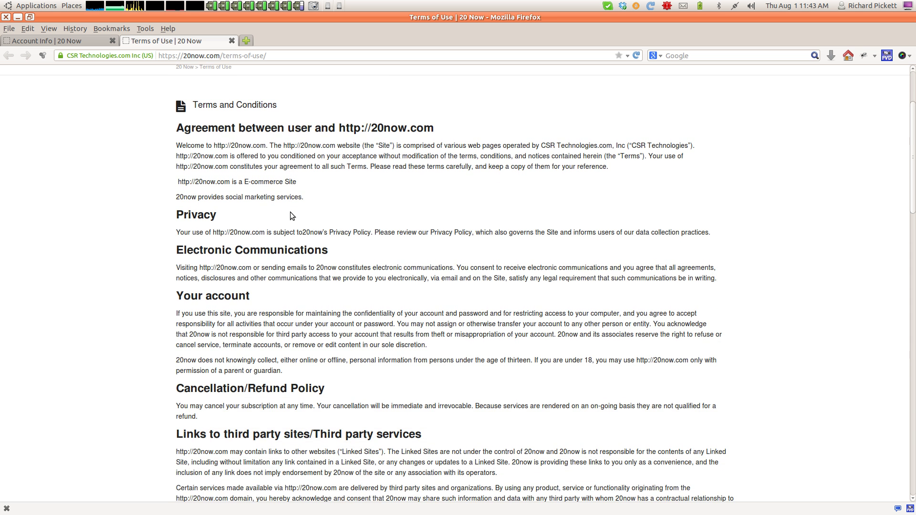
{"action": "scroll", "coordinate": [290, 212], "scroll_direction": "up", "scroll_amount": 4}
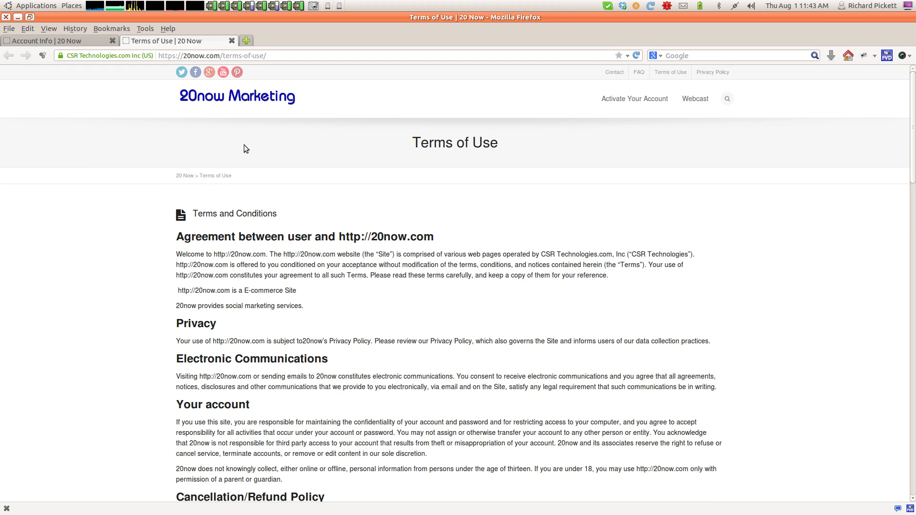
{"action": "scroll", "coordinate": [234, 253], "scroll_direction": "down", "scroll_amount": 4}
{"action": "scroll", "coordinate": [234, 254], "scroll_direction": "down", "scroll_amount": 4}
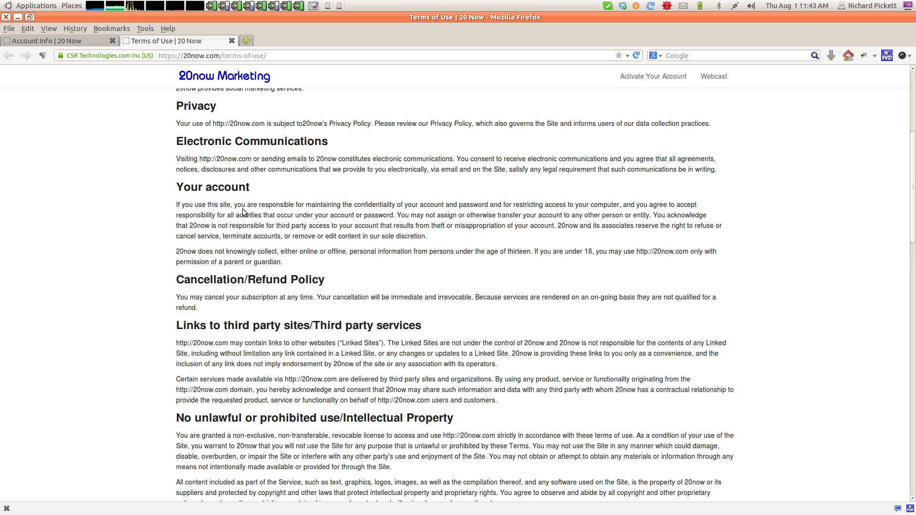
{"action": "left_click", "coordinate": [231, 42]}
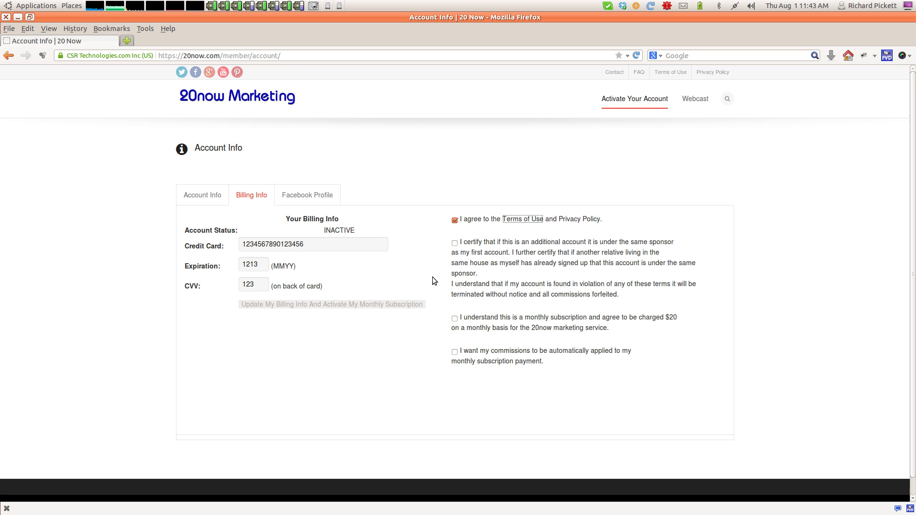
{"action": "left_click", "coordinate": [577, 222]}
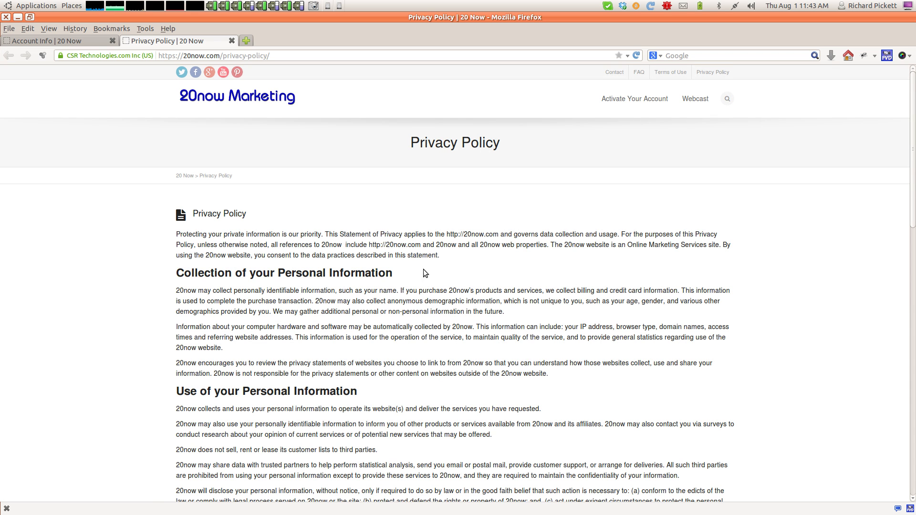
{"action": "left_click_drag", "start_coordinate": [399, 274], "coordinate": [295, 274]}
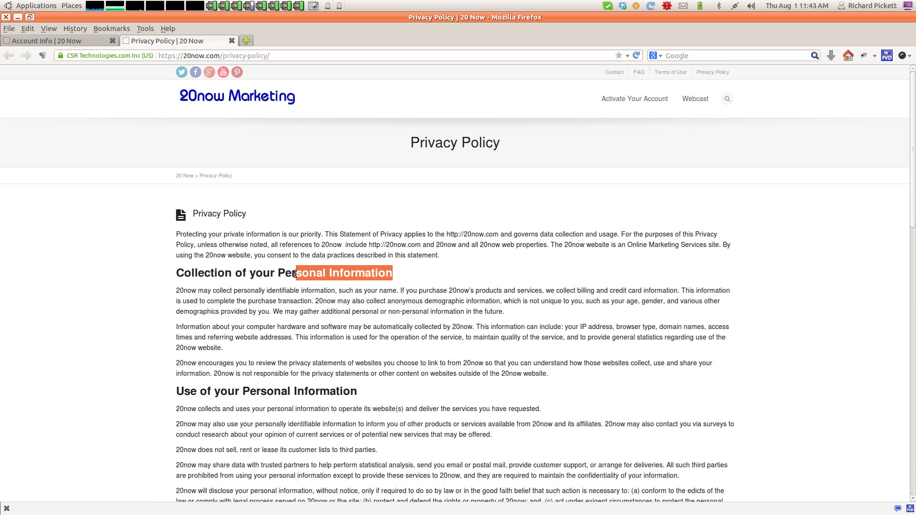
{"action": "left_click", "coordinate": [306, 340]}
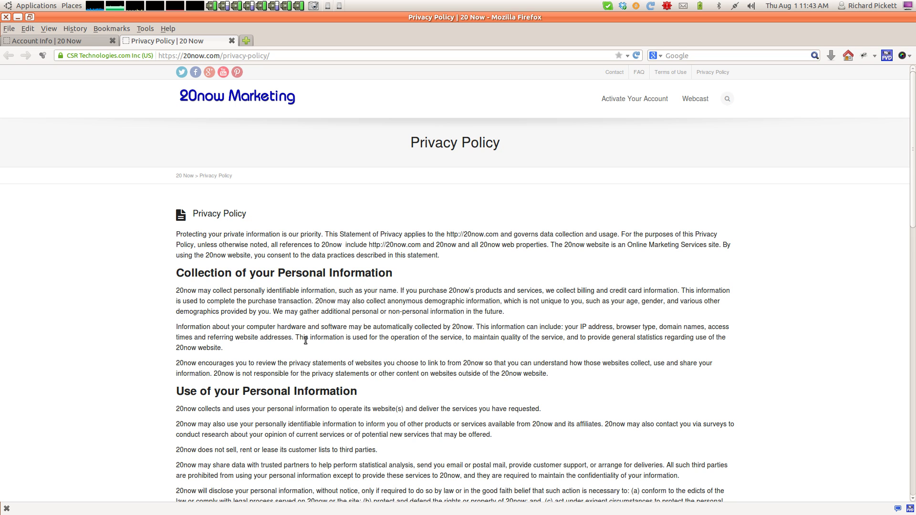
{"action": "left_click", "coordinate": [232, 40]}
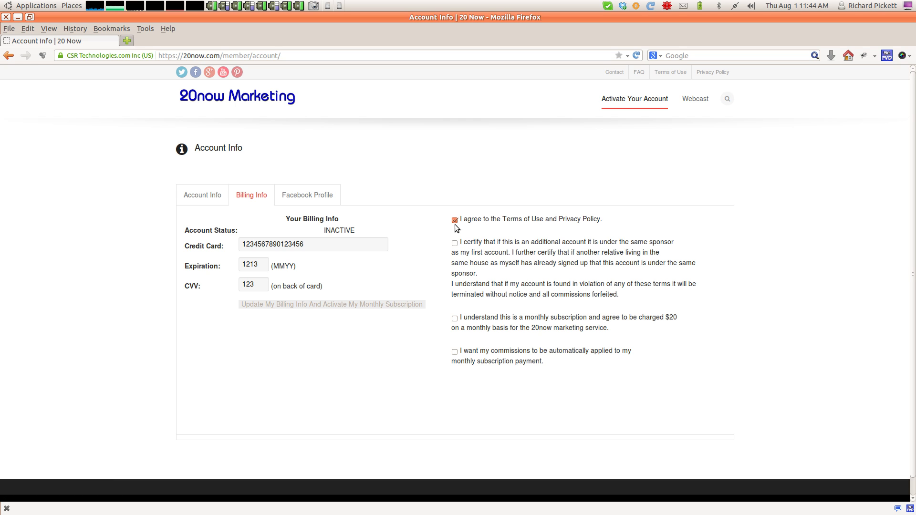
Tick the additional-account sponsor certification and read over its wording.
{"action": "left_click", "coordinate": [455, 245]}
{"action": "left_click_drag", "start_coordinate": [511, 252], "coordinate": [461, 245]}
{"action": "left_click", "coordinate": [468, 256]}
{"action": "left_click_drag", "start_coordinate": [508, 242], "coordinate": [562, 242]}
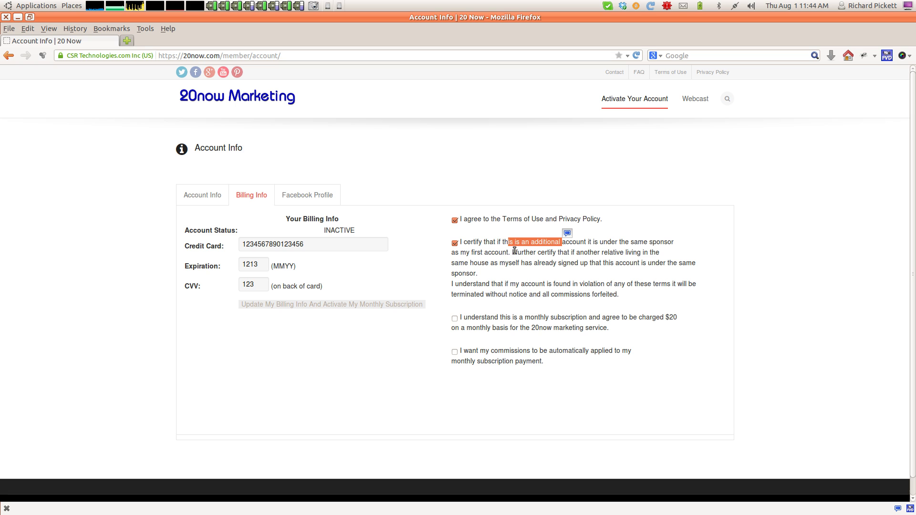
Read through the same-sponsor clause and the account violation terms.
{"action": "left_click_drag", "start_coordinate": [514, 251], "coordinate": [638, 249]}
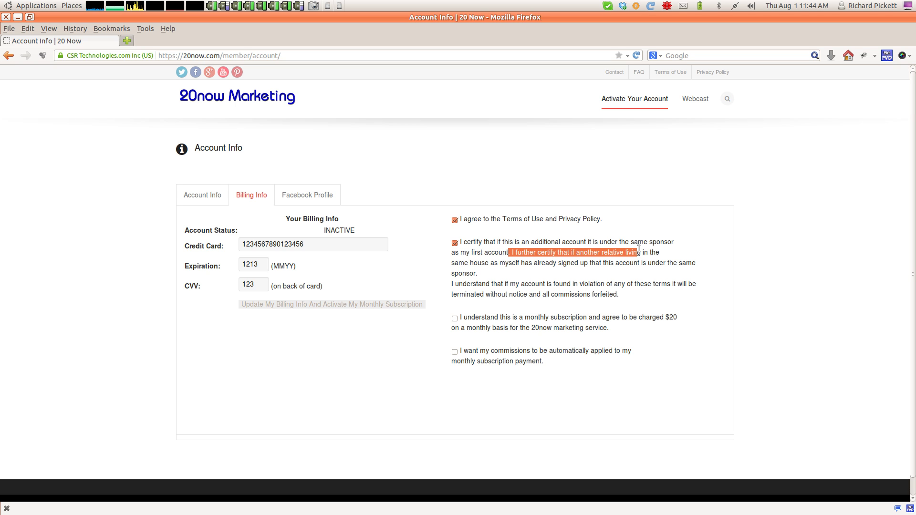
{"action": "left_click_drag", "start_coordinate": [589, 270], "coordinate": [591, 260]}
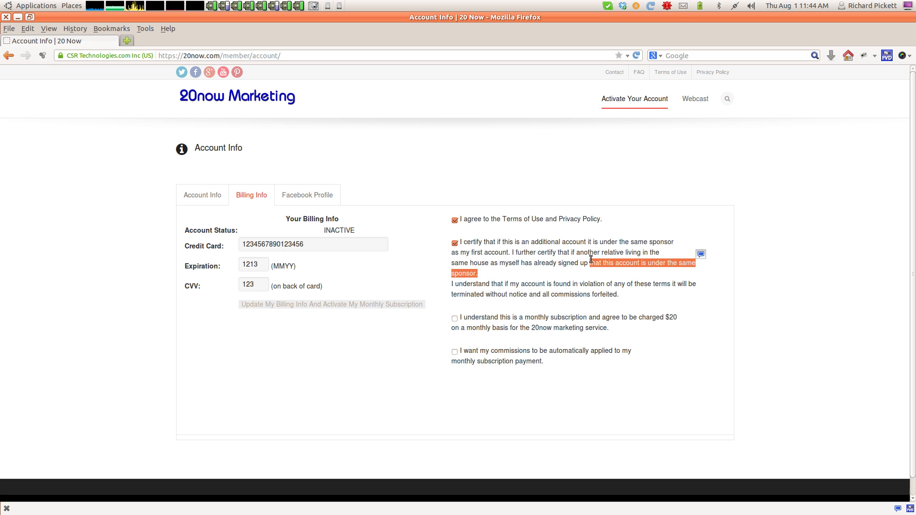
{"action": "left_click", "coordinate": [569, 270]}
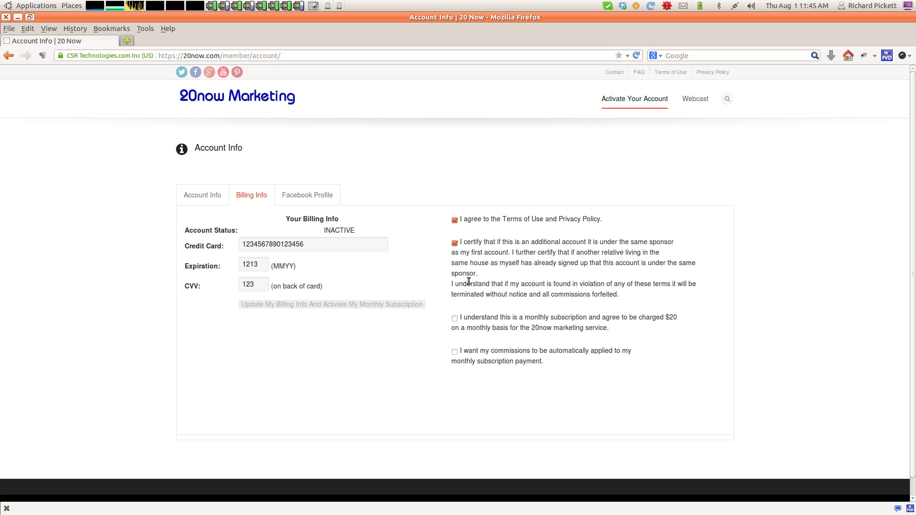
{"action": "left_click_drag", "start_coordinate": [451, 284], "coordinate": [622, 296]}
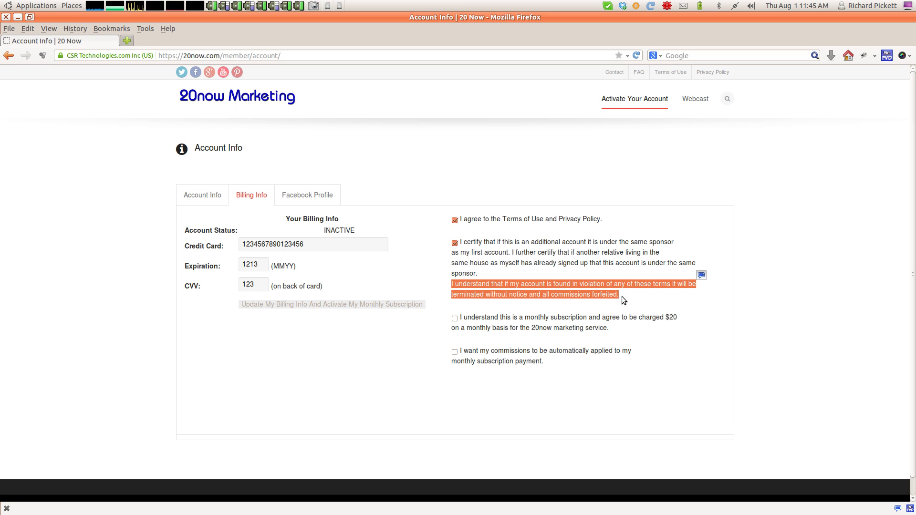
{"action": "left_click", "coordinate": [622, 297]}
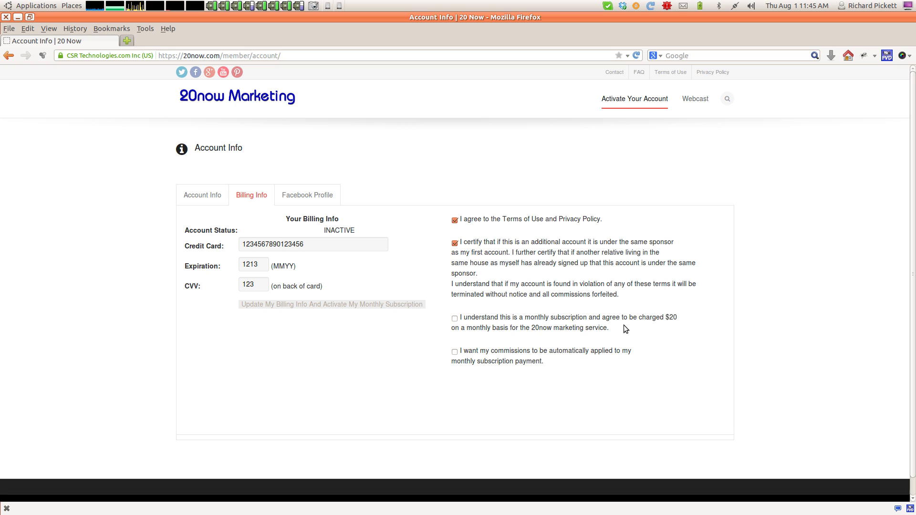
Tick the $20 monthly subscription agreement and re-toggle the certification and Terms boxes.
{"action": "left_click", "coordinate": [454, 318]}
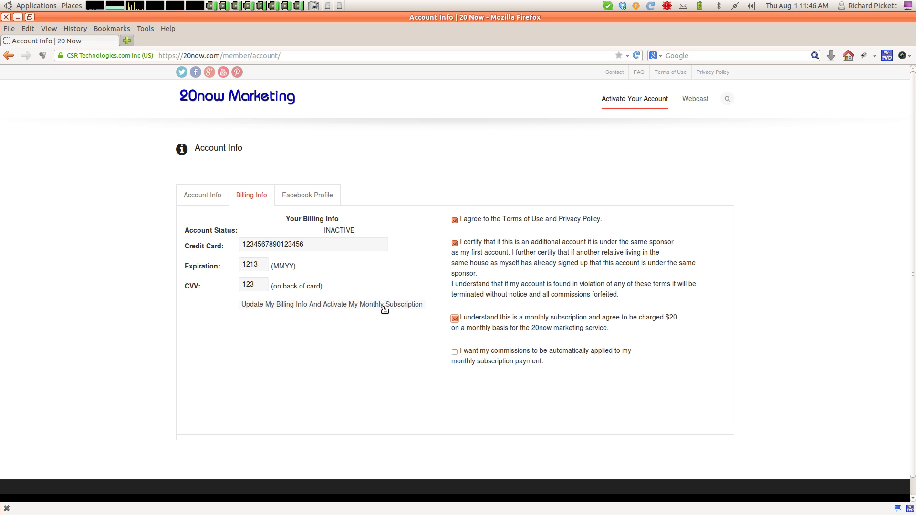
{"action": "left_click", "coordinate": [455, 243]}
{"action": "left_click", "coordinate": [454, 243]}
{"action": "left_click", "coordinate": [454, 222]}
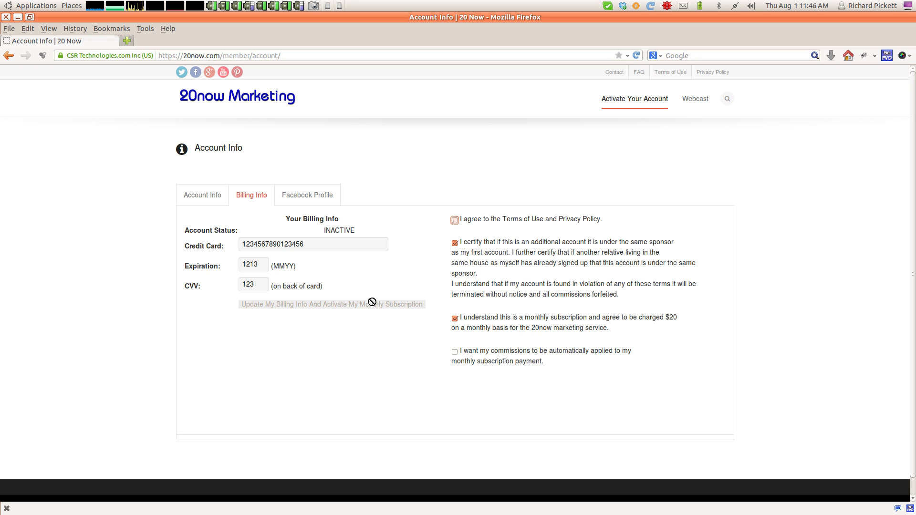
{"action": "left_click", "coordinate": [454, 220]}
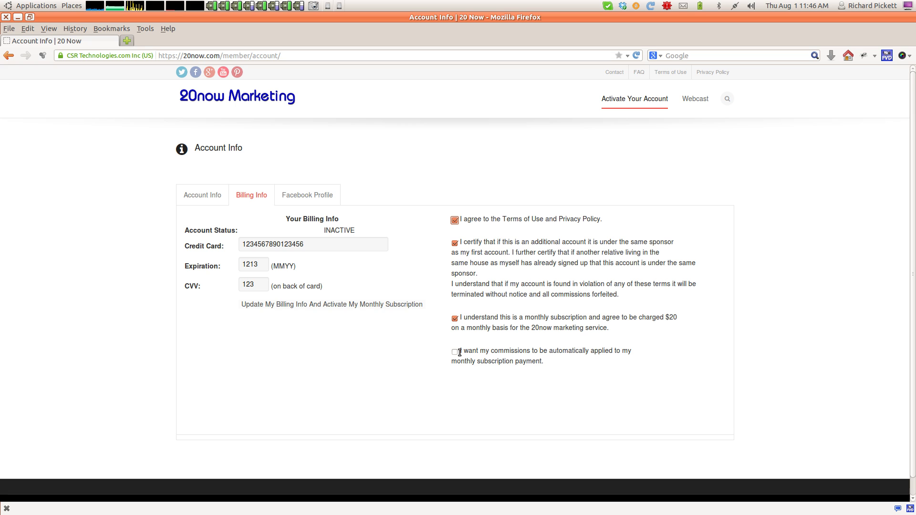
{"action": "left_click_drag", "start_coordinate": [460, 352], "coordinate": [543, 360]}
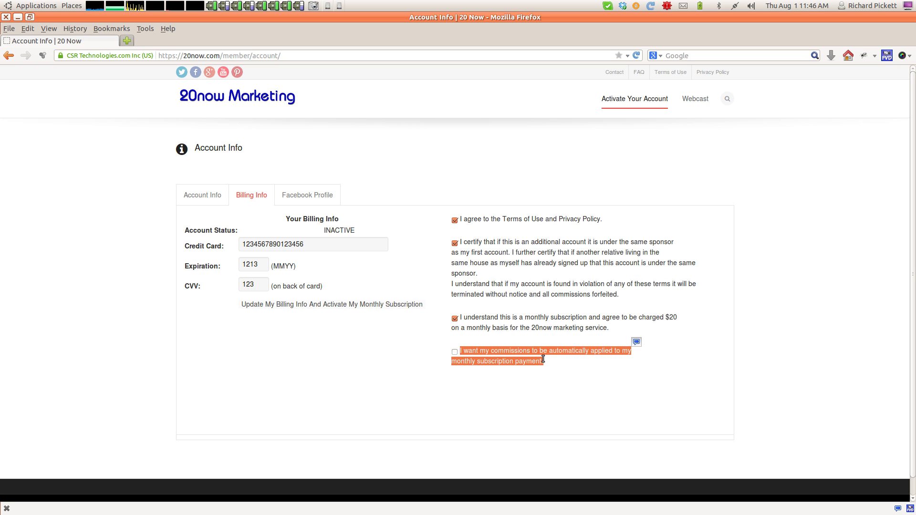
Tick the option to apply commissions automatically to the monthly subscription payment, then review the card expiration.
{"action": "left_click", "coordinate": [554, 359]}
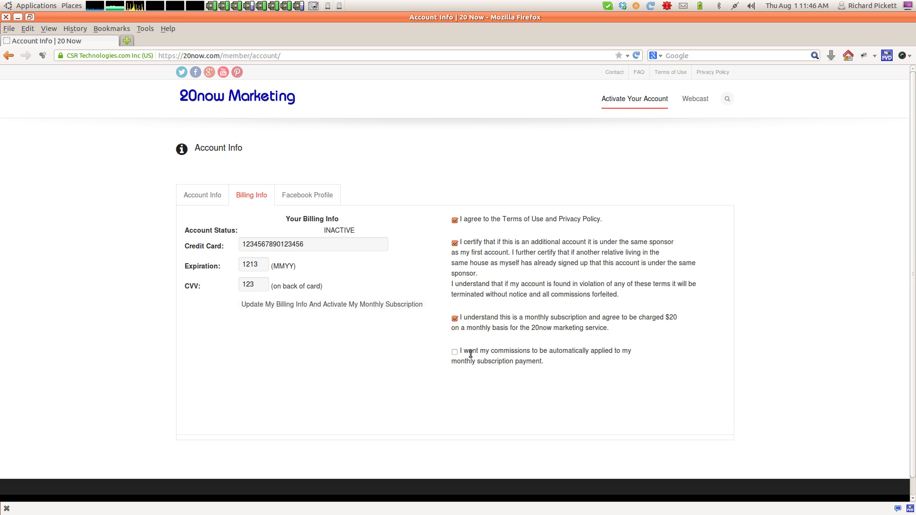
{"action": "left_click", "coordinate": [455, 353]}
{"action": "left_click_drag", "start_coordinate": [260, 266], "coordinate": [244, 265]}
{"action": "left_click", "coordinate": [325, 341]}
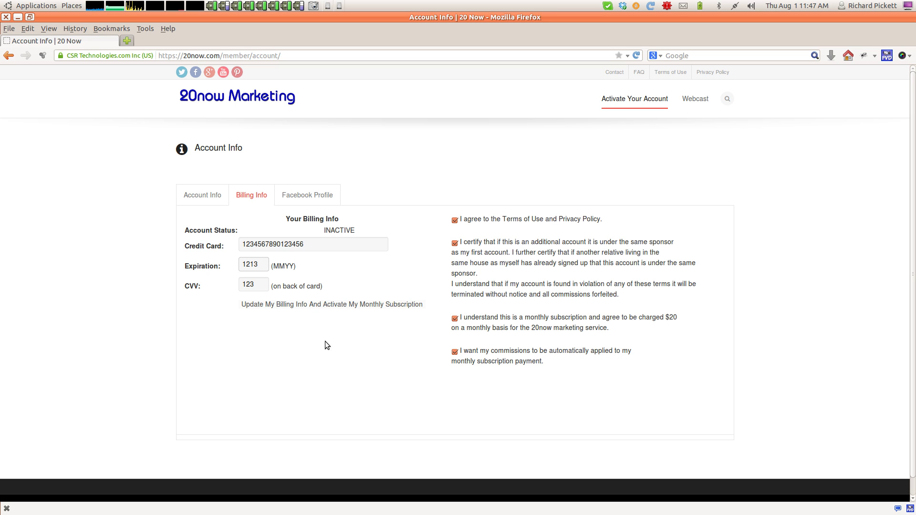
Submit the billing update and confirm the Account Status now reads PENDING.
{"action": "left_click", "coordinate": [323, 307]}
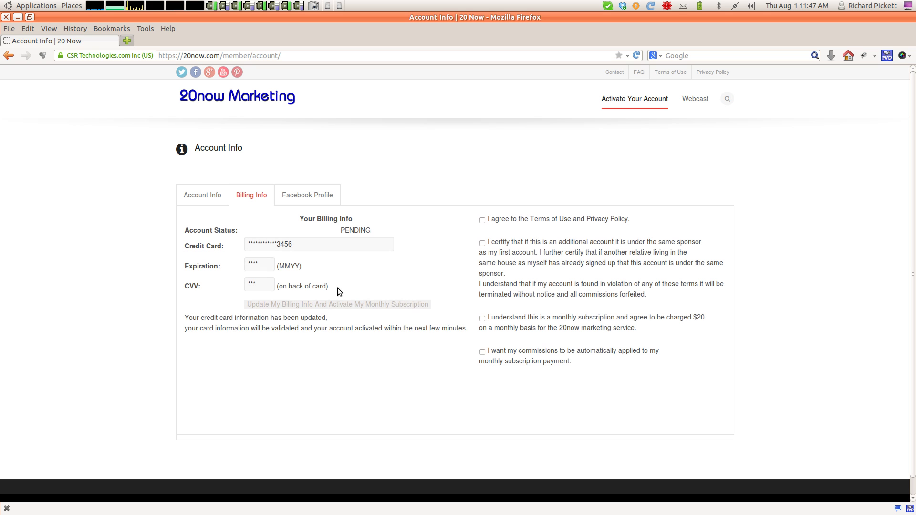
{"action": "left_click_drag", "start_coordinate": [338, 230], "coordinate": [368, 231]}
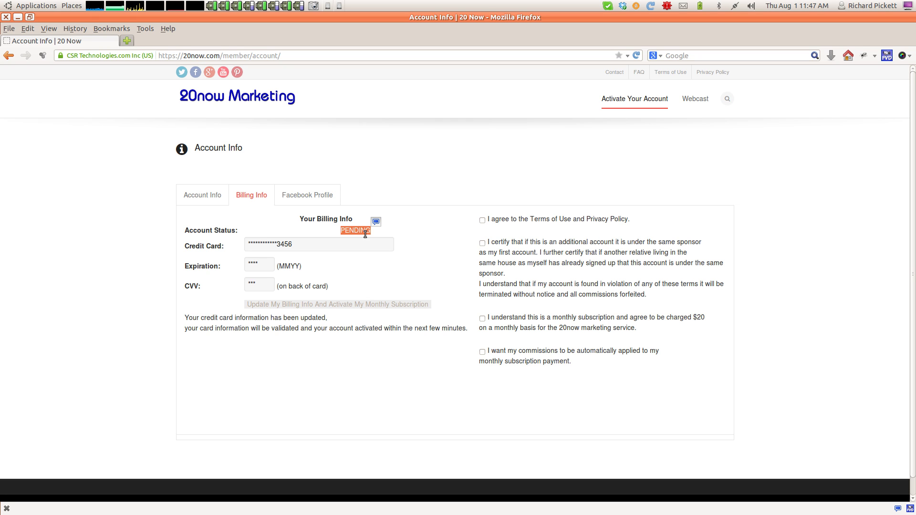
{"action": "left_click", "coordinate": [365, 233]}
{"action": "left_click_drag", "start_coordinate": [341, 230], "coordinate": [370, 231]}
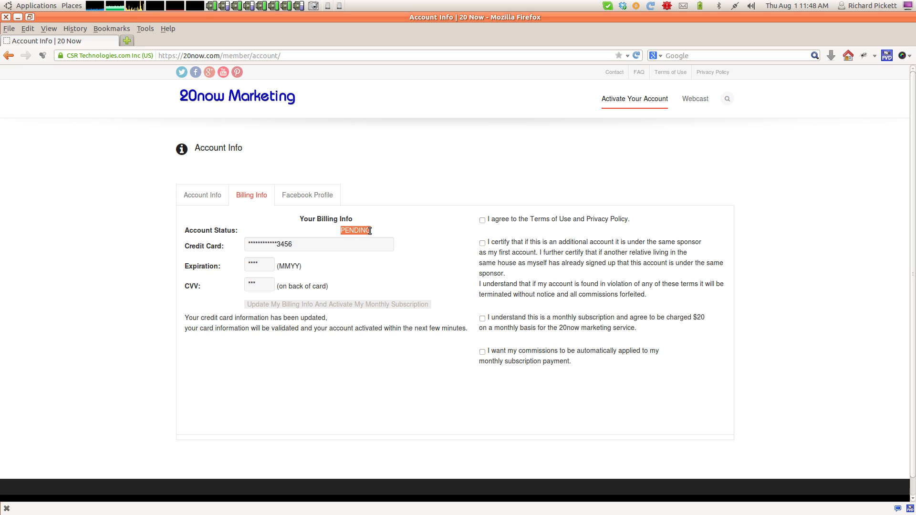
{"action": "left_click", "coordinate": [357, 260]}
{"action": "mouse_move", "coordinate": [276, 244]}
{"action": "left_mouse_down"}
{"action": "mouse_move", "coordinate": [255, 242]}
{"action": "mouse_move", "coordinate": [279, 244]}
{"action": "left_mouse_up"}
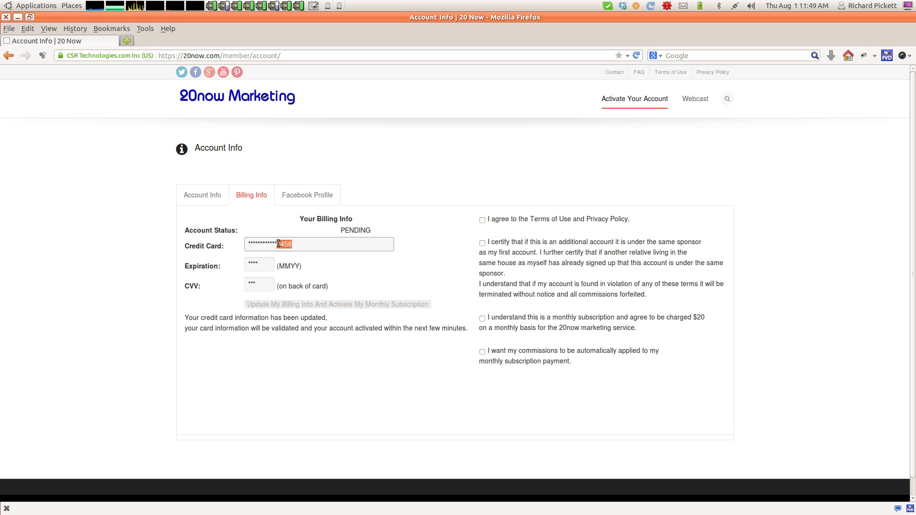
{"action": "left_click", "coordinate": [311, 245]}
{"action": "left_click_drag", "start_coordinate": [328, 245], "coordinate": [251, 285]}
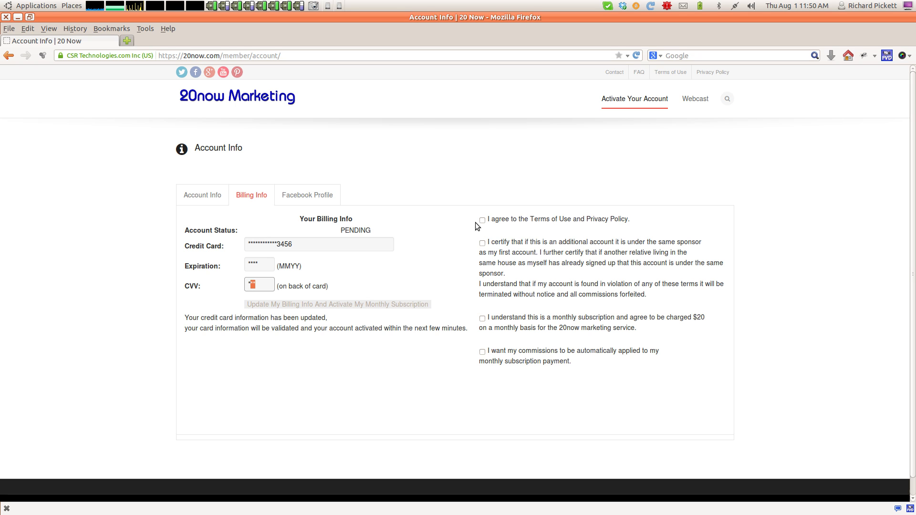
{"action": "left_click", "coordinate": [357, 286]}
{"action": "left_click", "coordinate": [613, 72]}
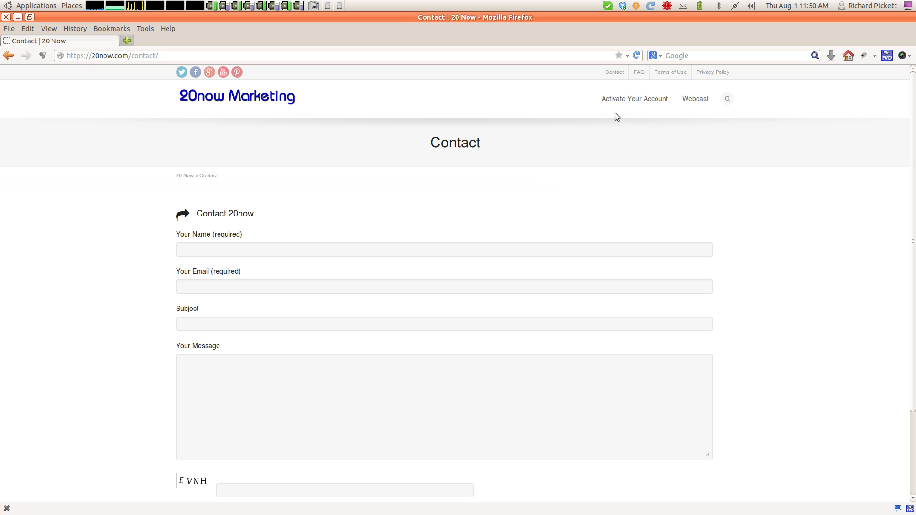
Read the FAQ answer on account activation steps and the grace period, then return to Contact.
{"action": "left_click", "coordinate": [639, 73]}
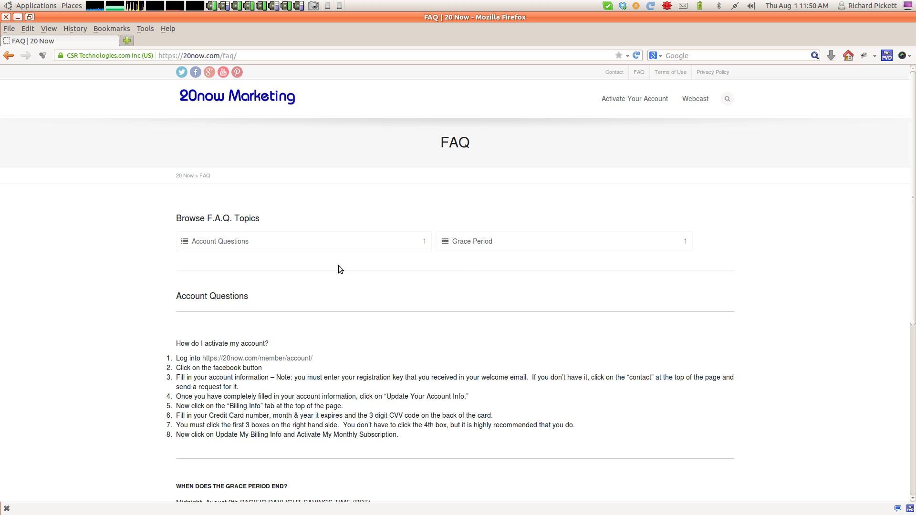
{"action": "scroll", "coordinate": [338, 266], "scroll_direction": "down", "scroll_amount": 3}
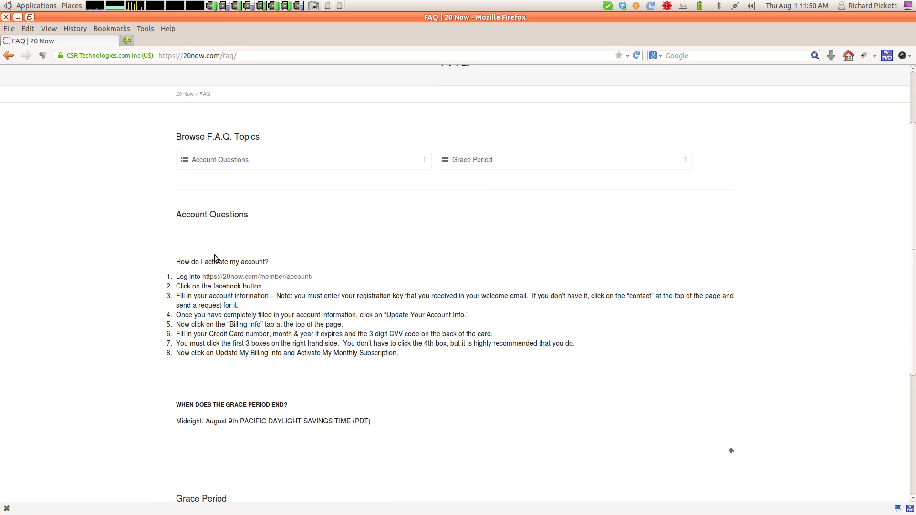
{"action": "left_click_drag", "start_coordinate": [247, 262], "coordinate": [227, 498]}
{"action": "left_click", "coordinate": [242, 261]}
{"action": "scroll", "coordinate": [170, 292], "scroll_direction": "down", "scroll_amount": 3}
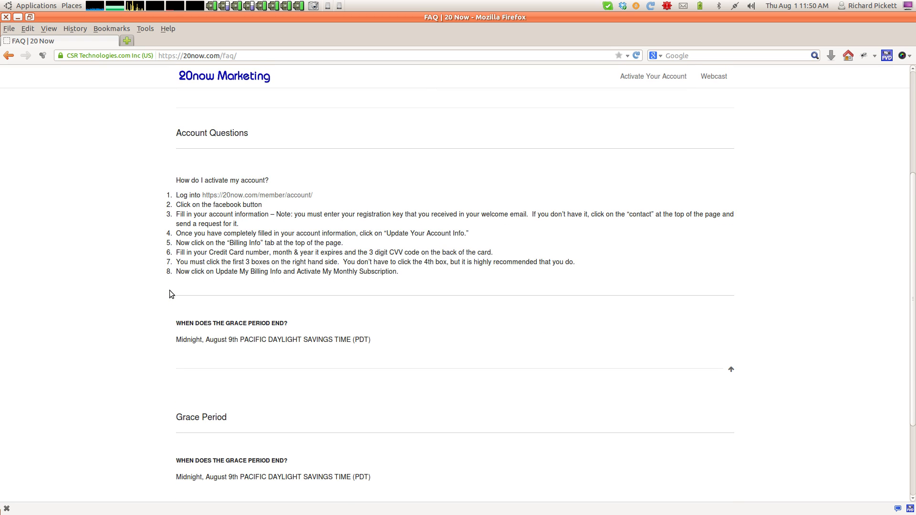
{"action": "scroll", "coordinate": [170, 292], "scroll_direction": "up", "scroll_amount": 5}
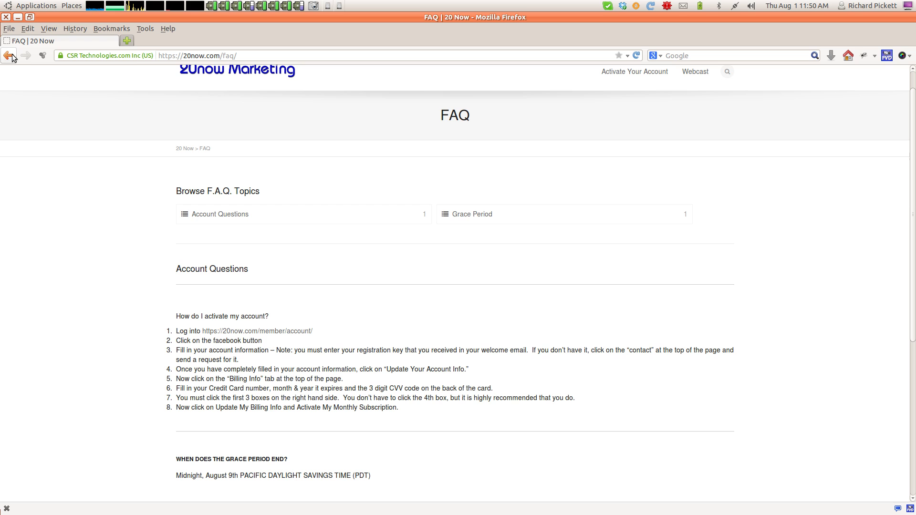
{"action": "scroll", "coordinate": [34, 158], "scroll_direction": "up", "scroll_amount": 1}
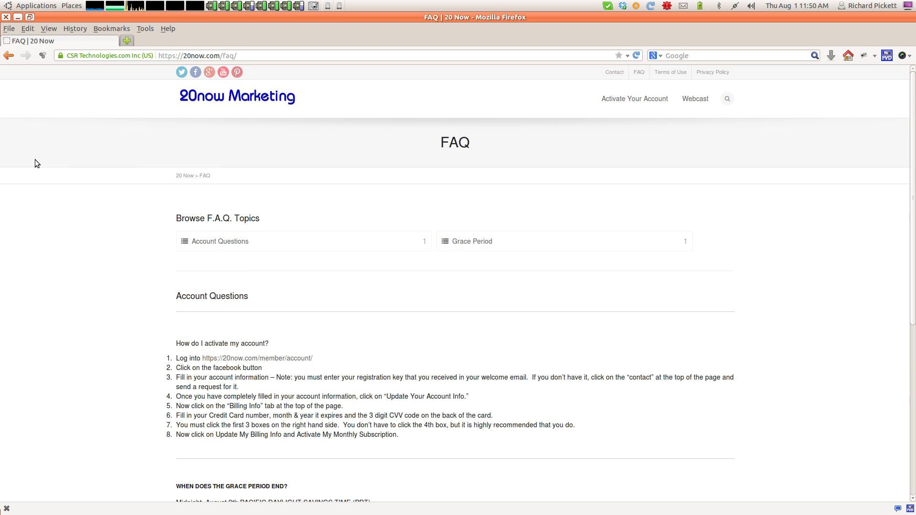
{"action": "left_click", "coordinate": [614, 72]}
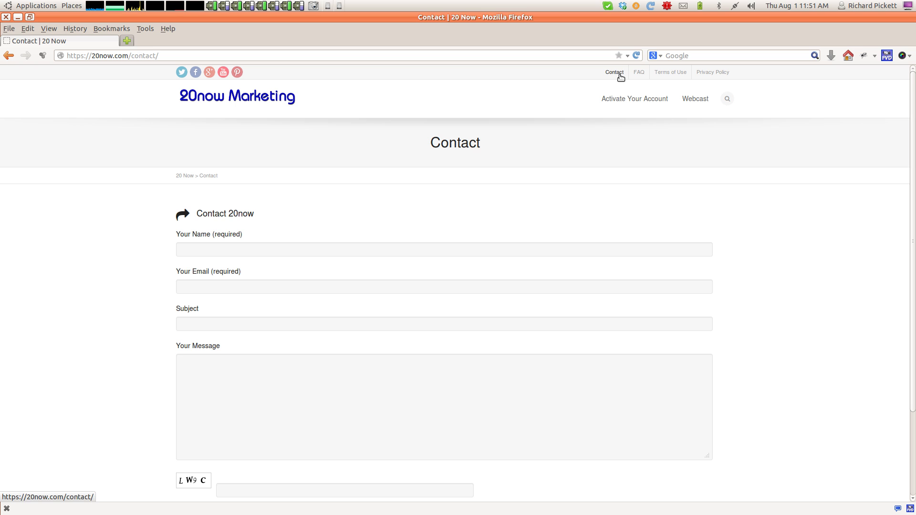
Step through the Name, Email, Subject, Message and captcha fields, leaving all of them empty.
{"action": "left_click", "coordinate": [262, 253]}
{"action": "left_click", "coordinate": [260, 290]}
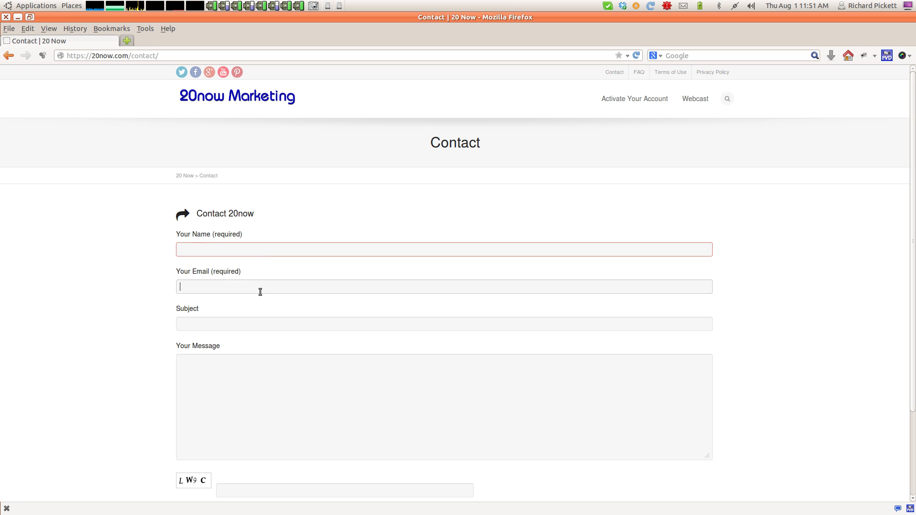
{"action": "left_click", "coordinate": [262, 323]}
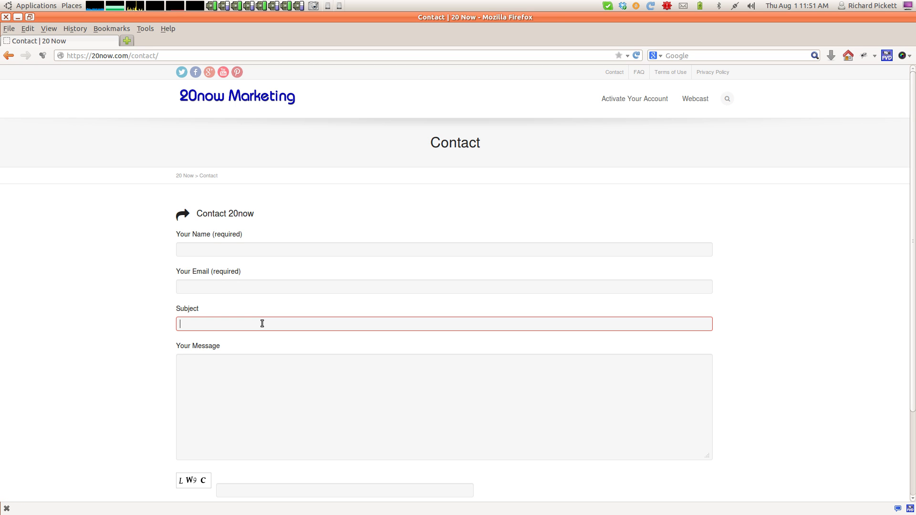
{"action": "left_click", "coordinate": [232, 377]}
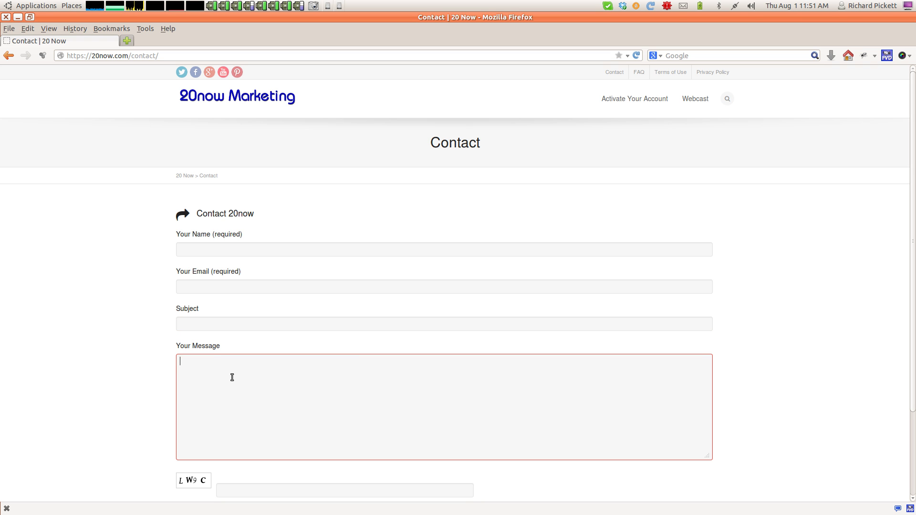
{"action": "scroll", "coordinate": [141, 374], "scroll_direction": "down", "scroll_amount": 4}
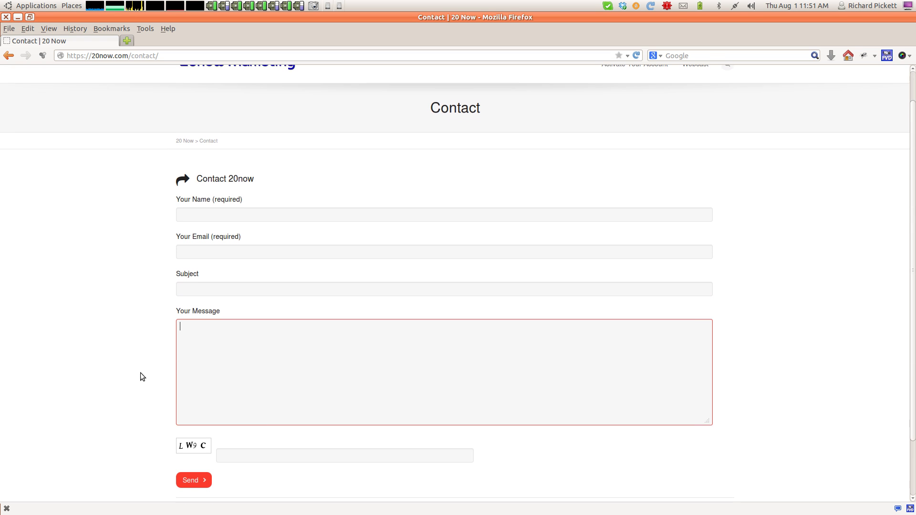
{"action": "left_click", "coordinate": [229, 389]}
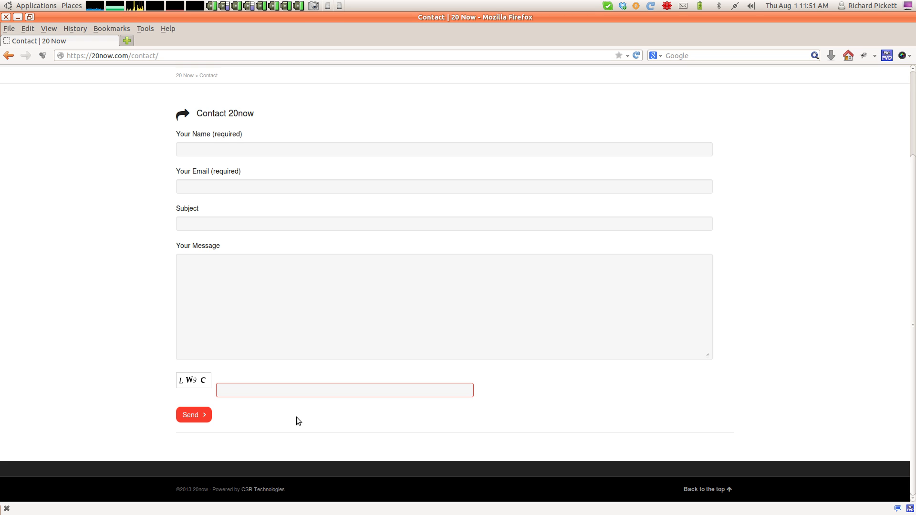
{"action": "scroll", "coordinate": [317, 394], "scroll_direction": "up", "scroll_amount": 4}
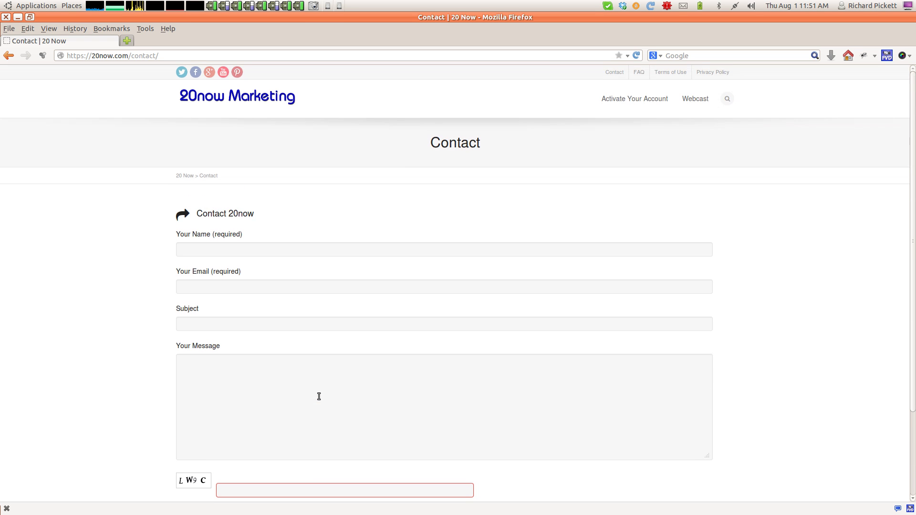